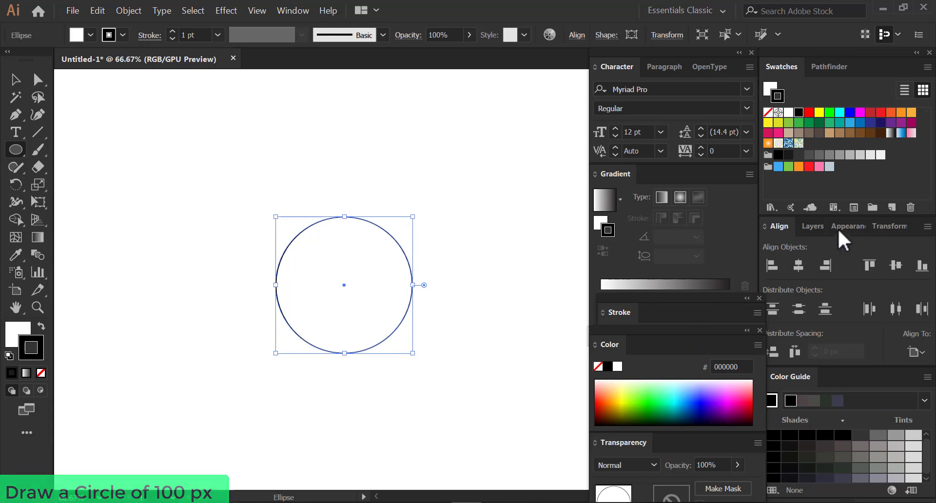
Step: Resize the circle to 100 px wide and 100 px high, and fill it with the dark blue swatch 2E3192
left_click(882, 227)
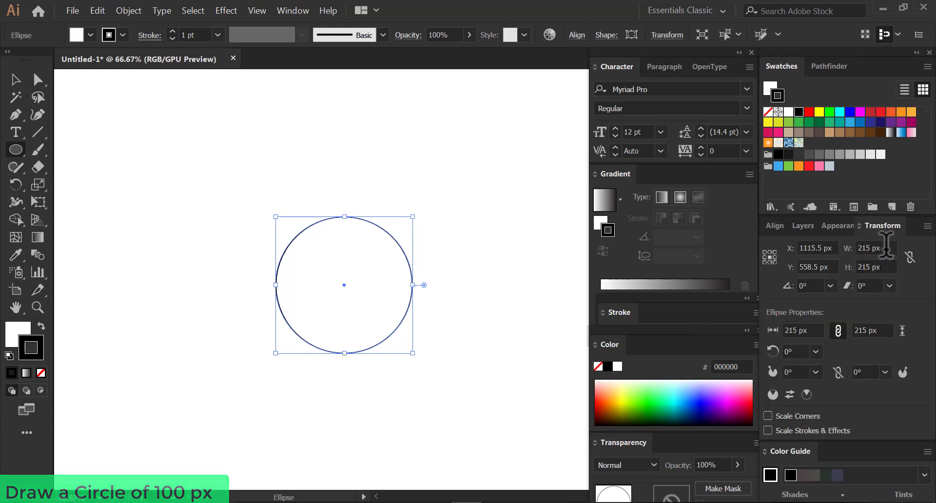
left_click(876, 248)
type("100")
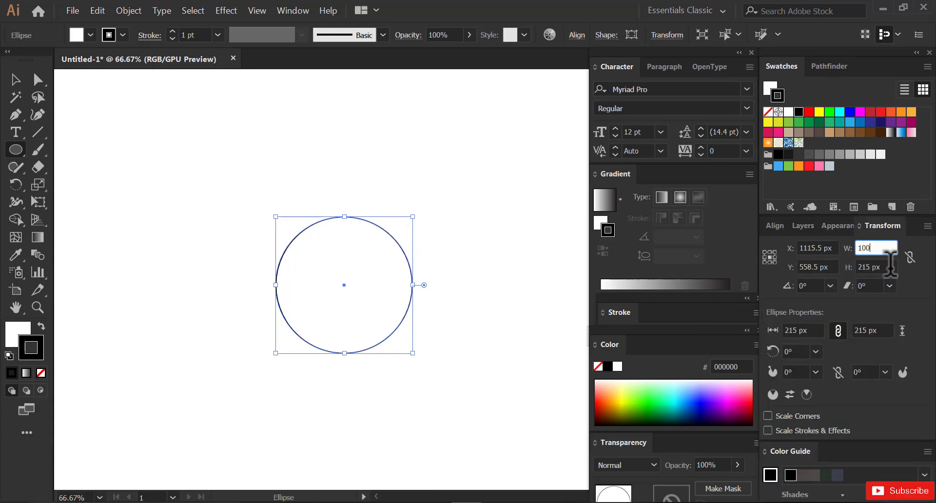
left_click(851, 267)
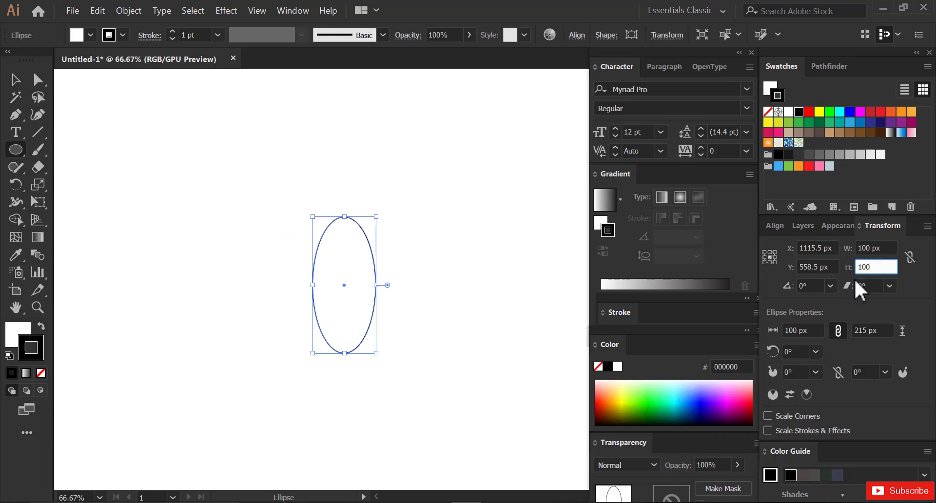
key("Return")
key("v")
key("ctrl+0")
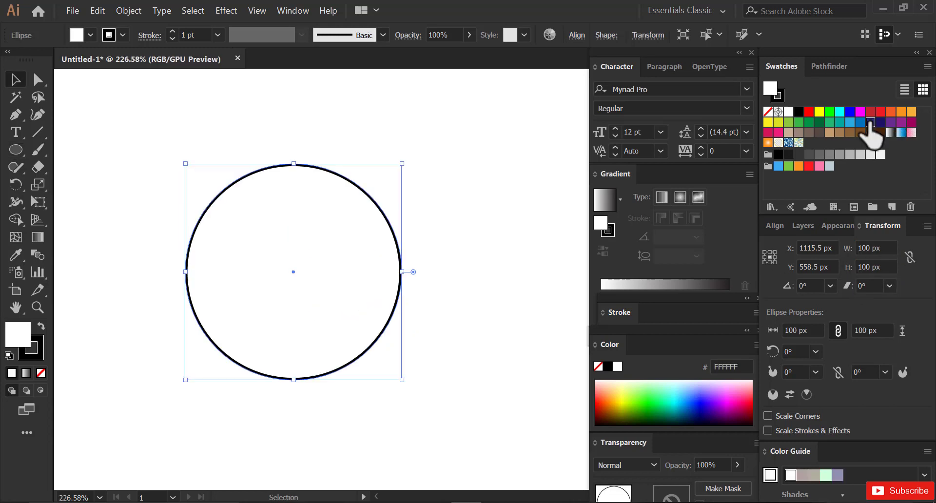
left_click(870, 121)
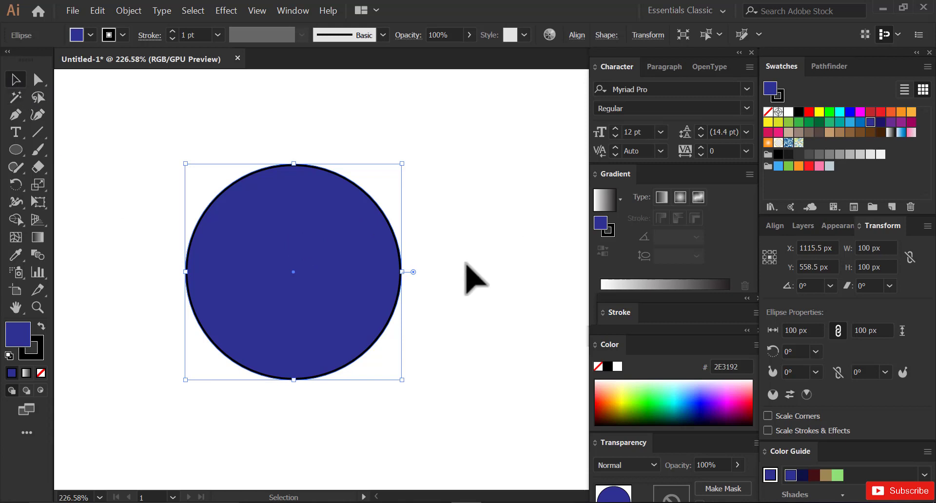
Step: Centre the blue circle on the artboard both horizontally and vertically
left_click(779, 226)
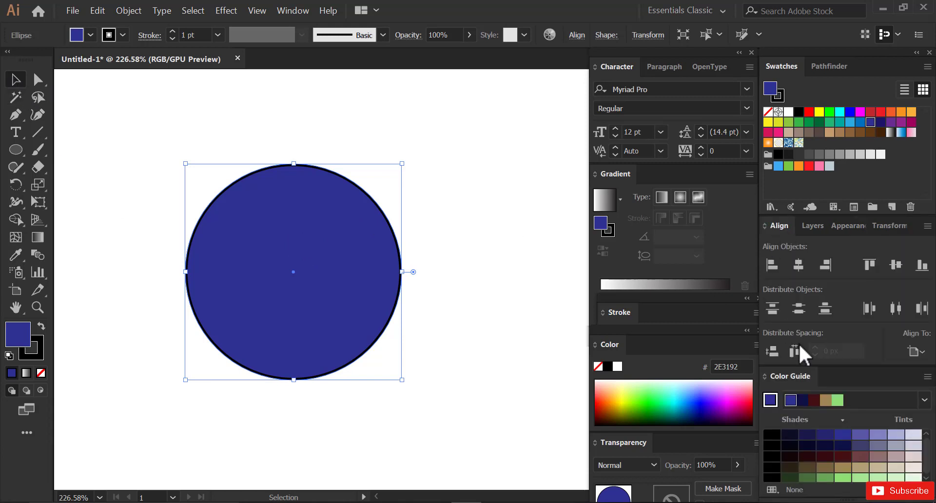
left_click(885, 403)
left_click(891, 267)
left_click(797, 267)
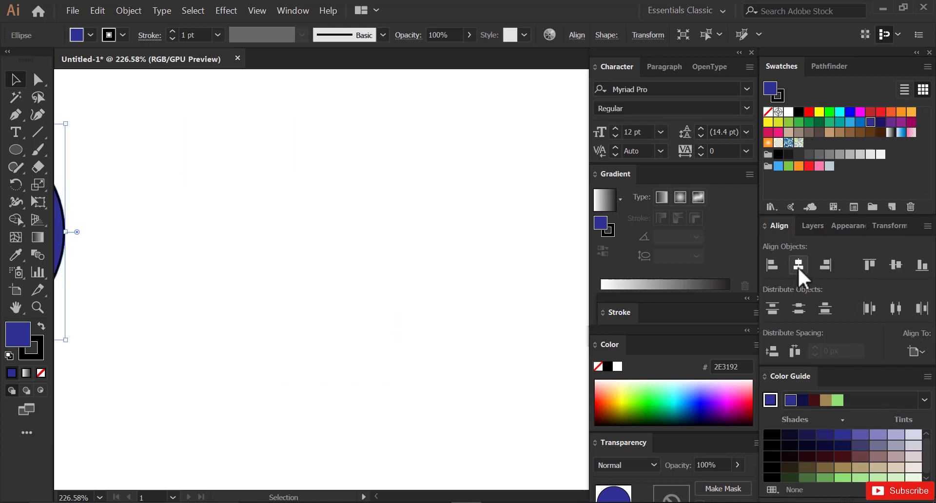
key("space")
left_click_drag(179, 232, 346, 241)
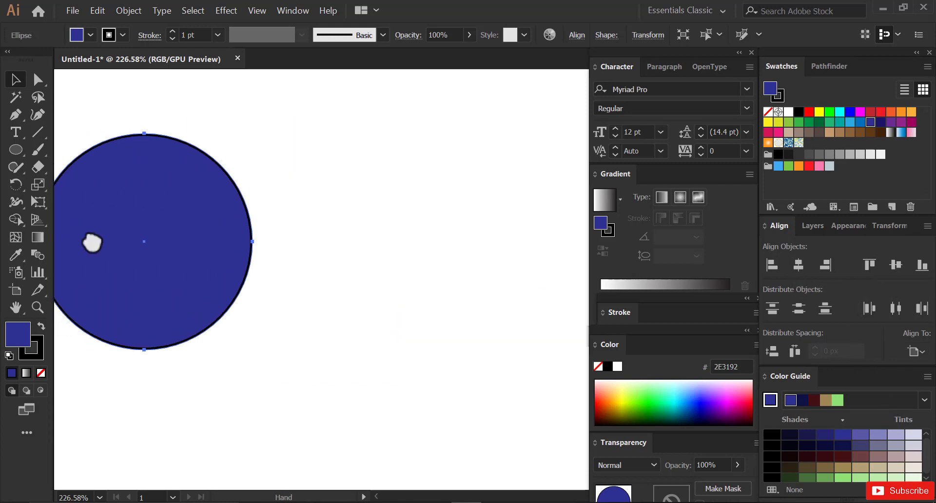
left_click_drag(91, 242, 230, 247)
left_click_drag(230, 247, 228, 250)
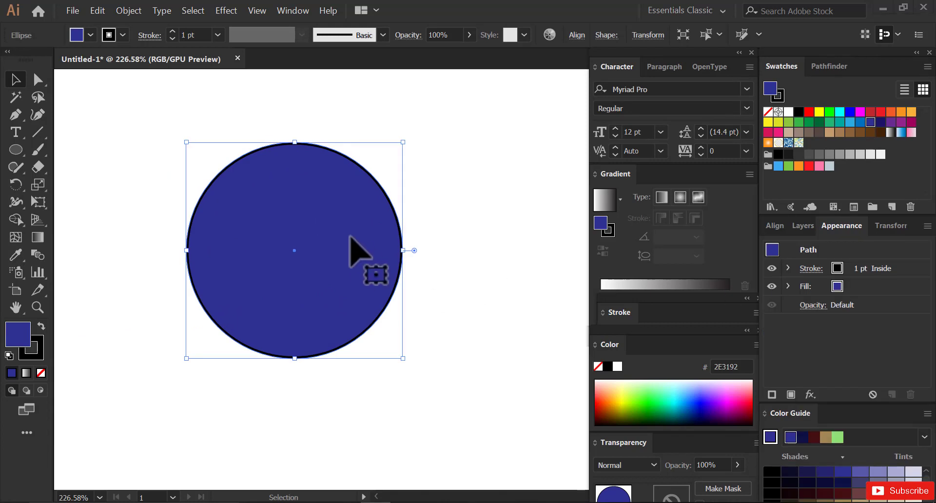
Step: Make a scaled copy of the circle at 10% horizontally and vertically, with the preview on
right_click(262, 247)
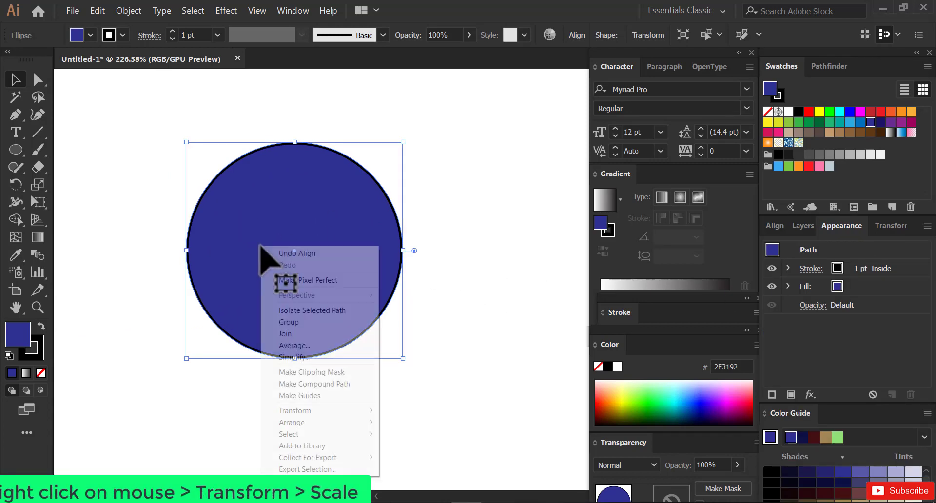
mouse_move(323, 414)
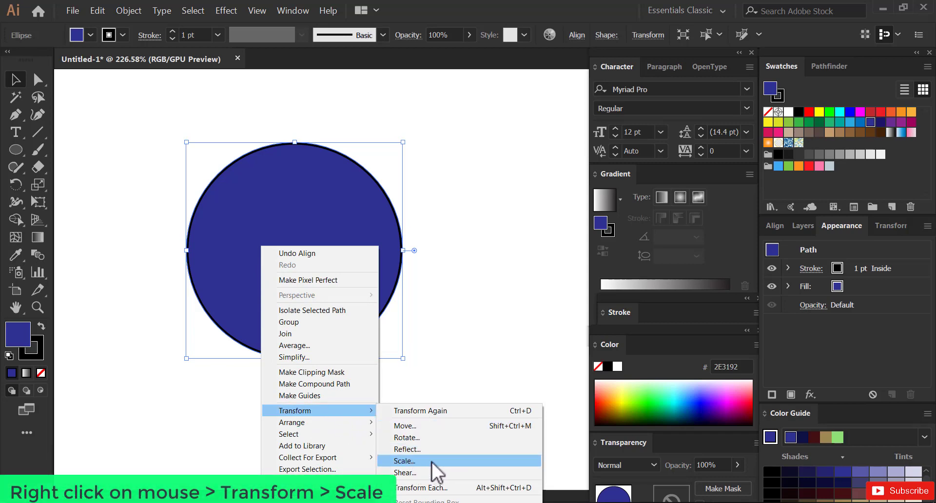
left_click(412, 461)
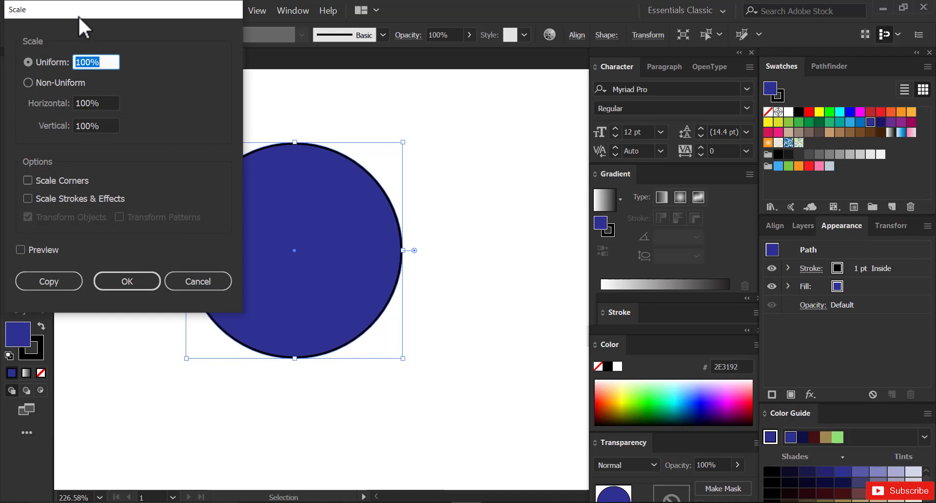
left_click_drag(78, 15, 537, 77)
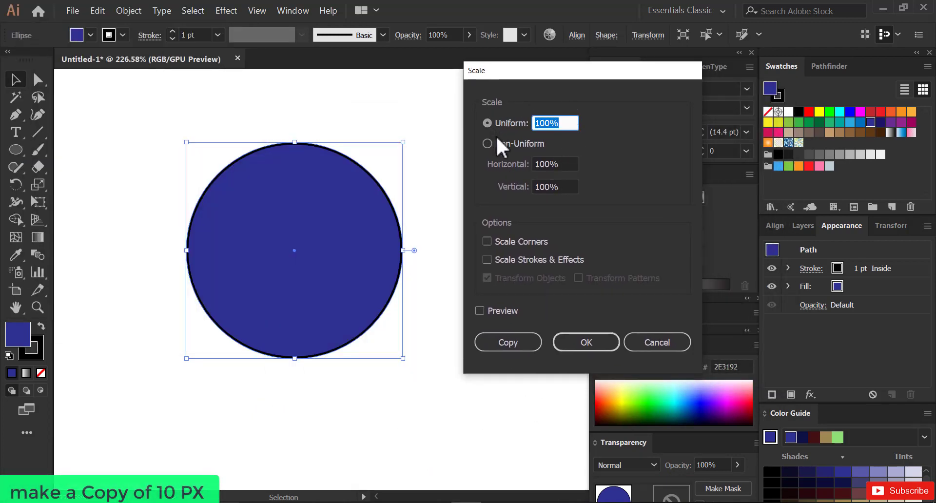
type("10")
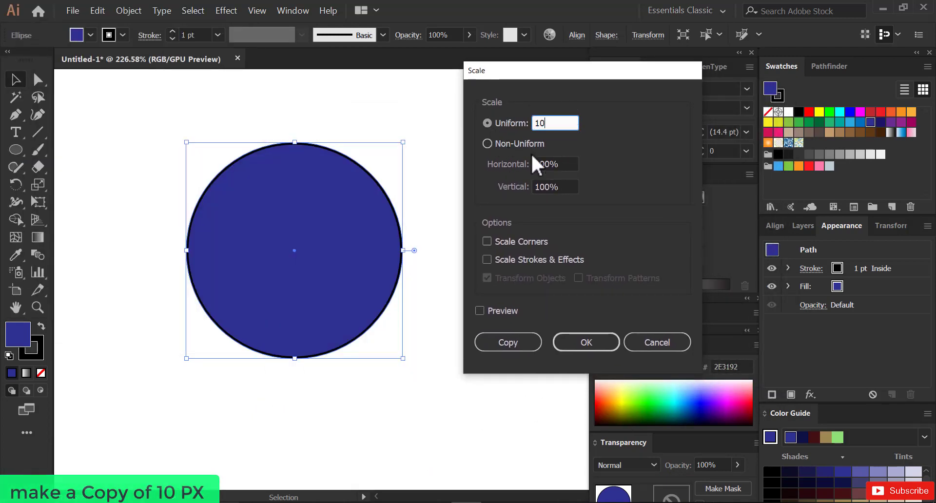
left_click(563, 161)
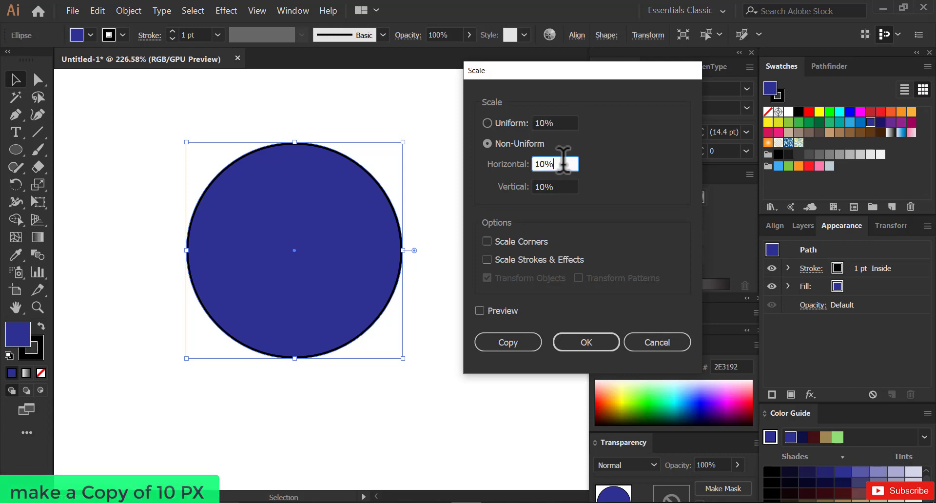
left_click(490, 315)
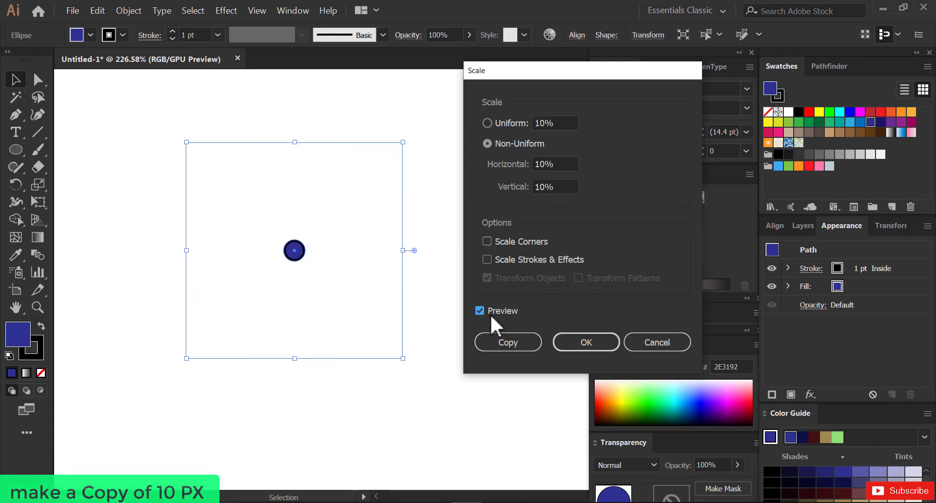
left_click(507, 342)
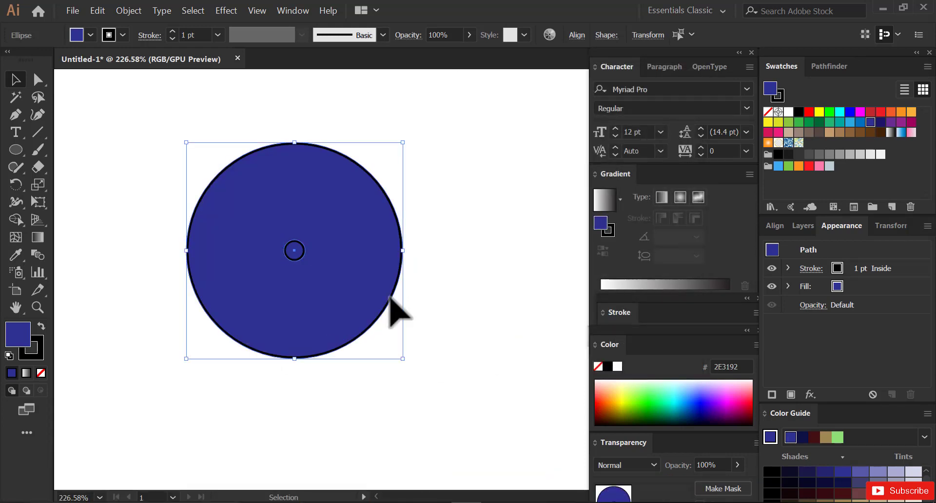
Step: Make a blend between the large circle and its small copy
left_click(125, 10)
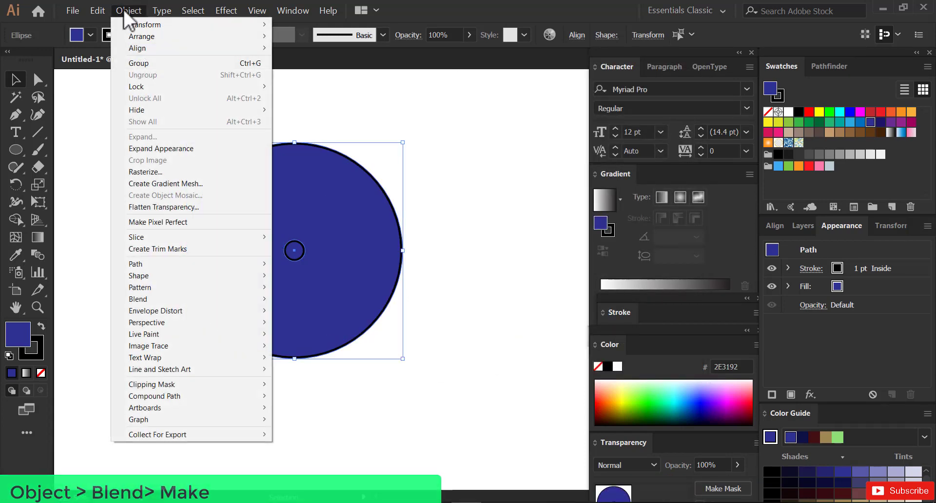
mouse_move(179, 299)
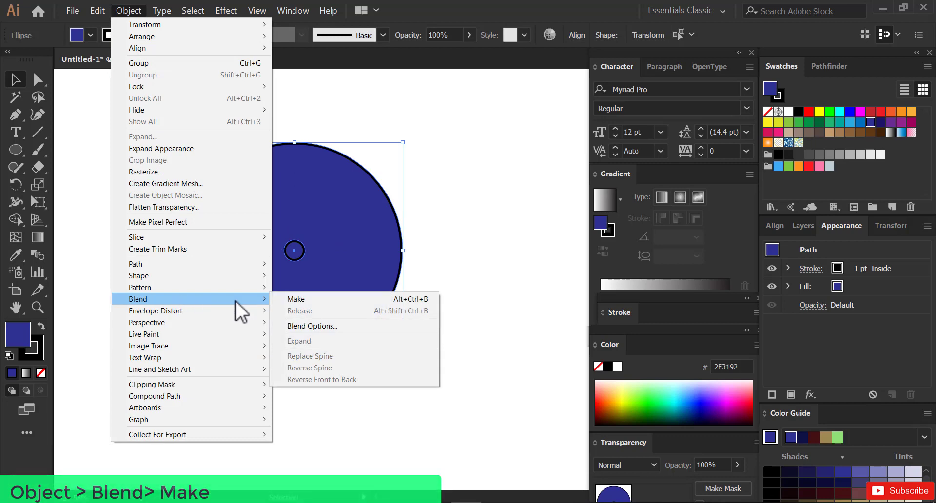
left_click(293, 303)
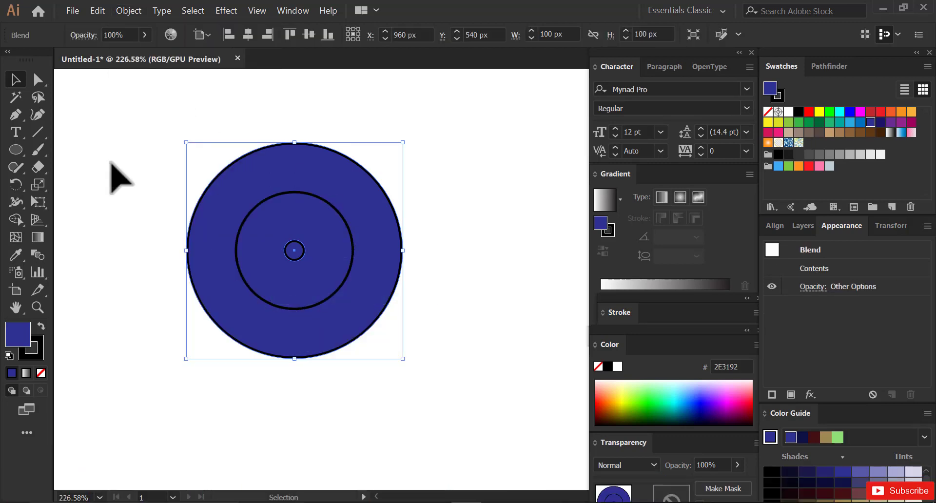
Step: Set the blend's spacing to Specified Steps with 3 steps
left_click(36, 255)
double_click(35, 254)
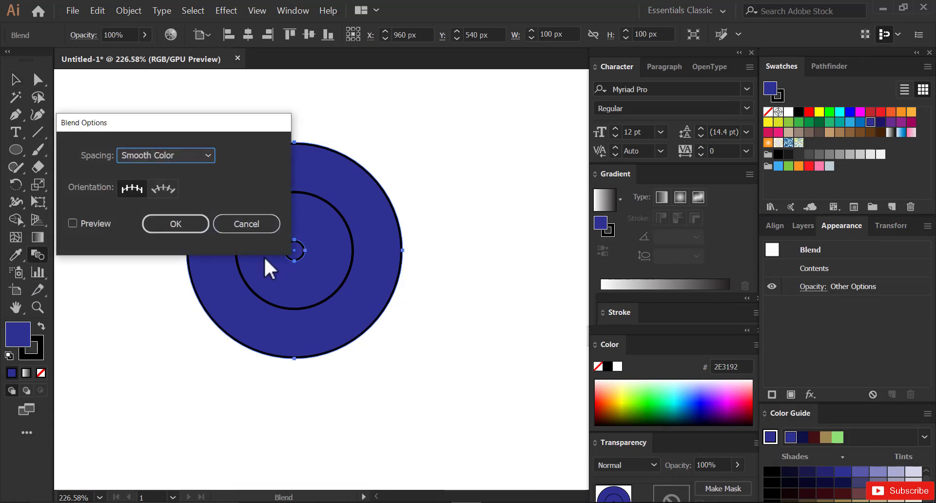
left_click(195, 156)
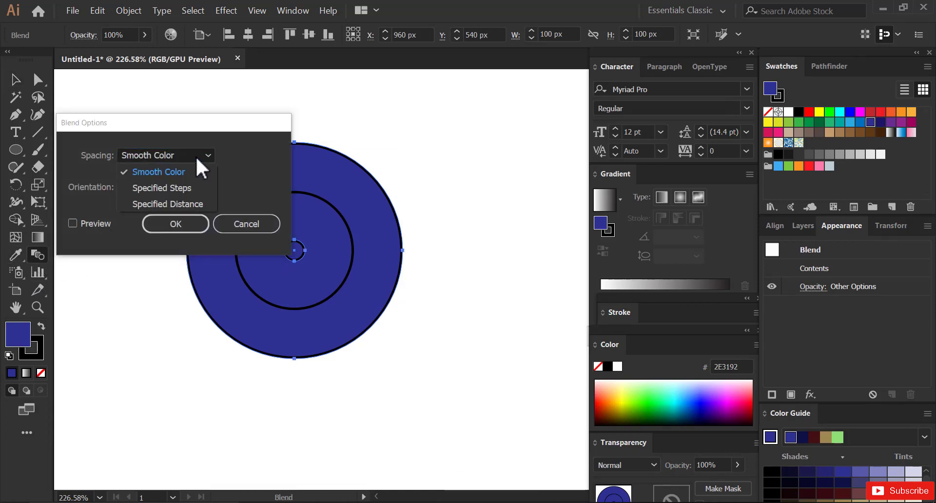
left_click(162, 190)
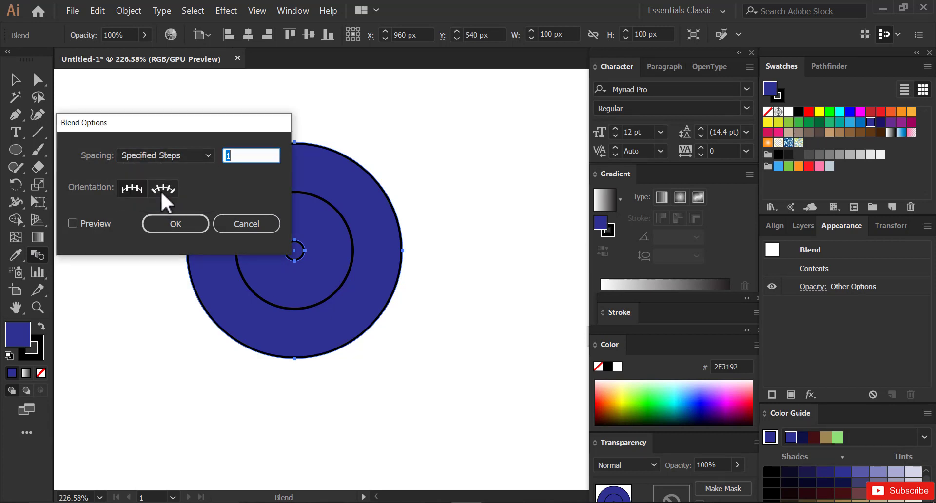
left_click(89, 225)
double_click(230, 155)
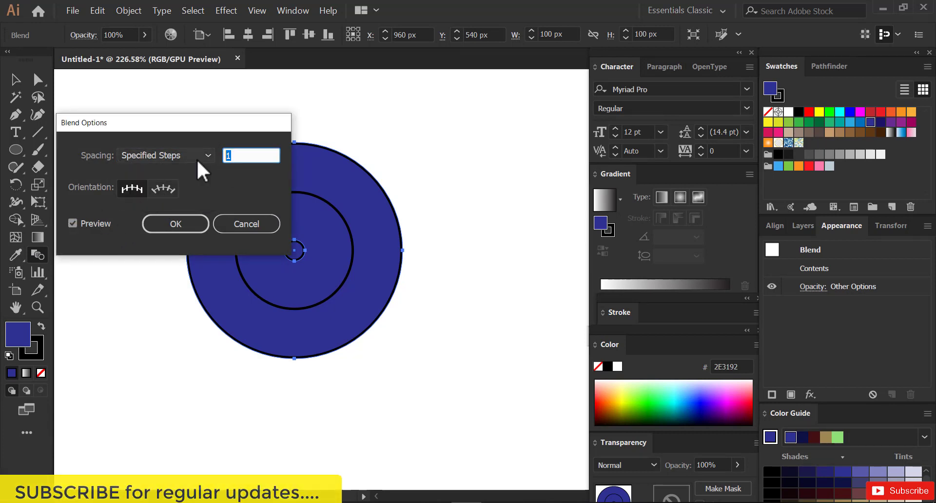
type("3")
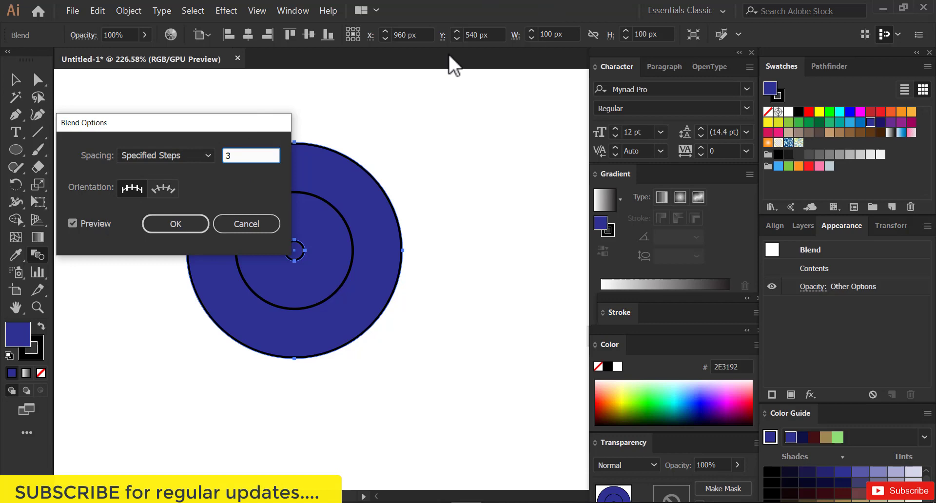
left_click(189, 227)
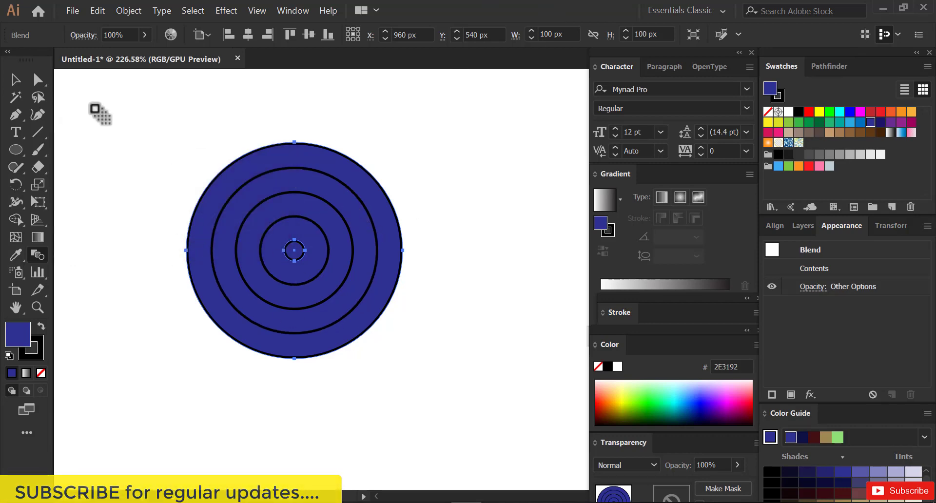
Step: Add a Transform effect to the blend with preview on, moving it 55 px horizontally and 55 px vertically
key("v")
left_click(237, 11)
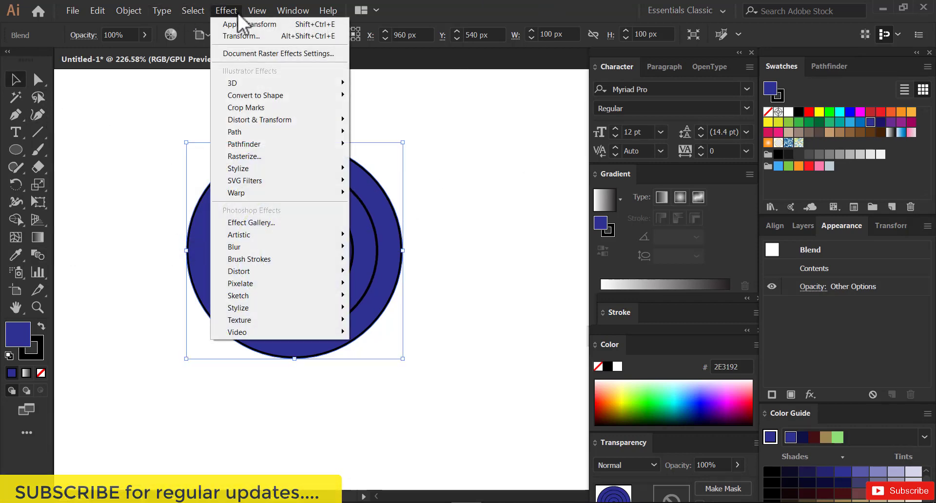
mouse_move(286, 133)
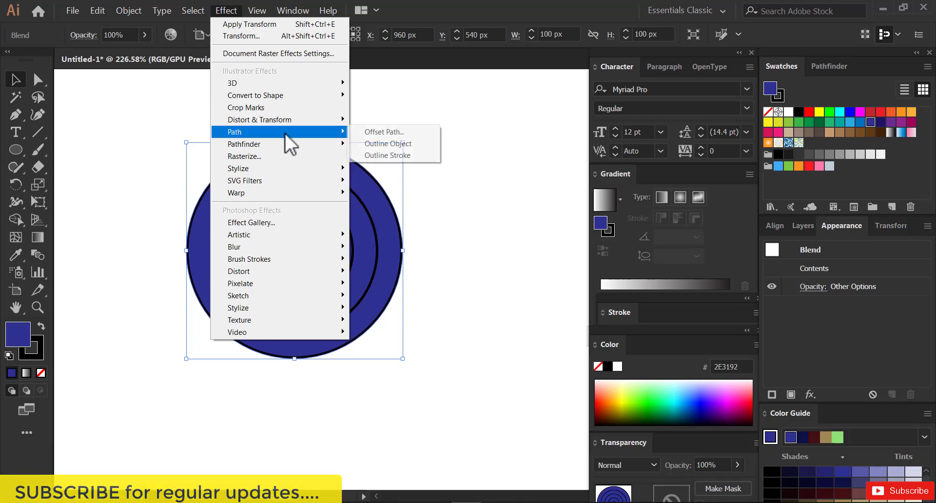
mouse_move(296, 120)
left_click(408, 154)
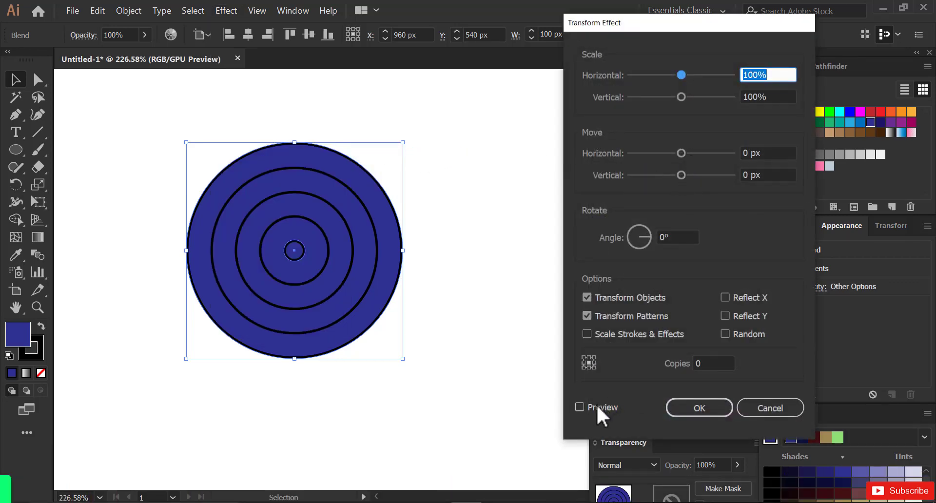
left_click(581, 407)
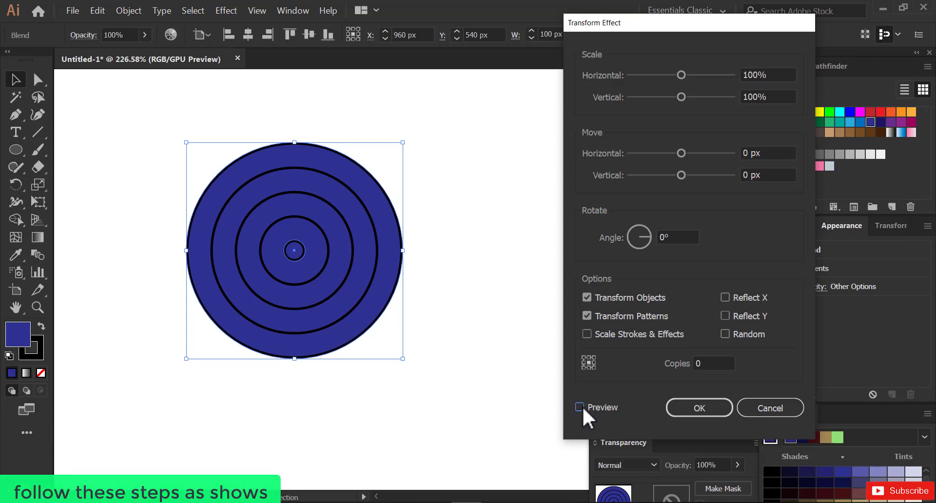
double_click(774, 153)
type("55")
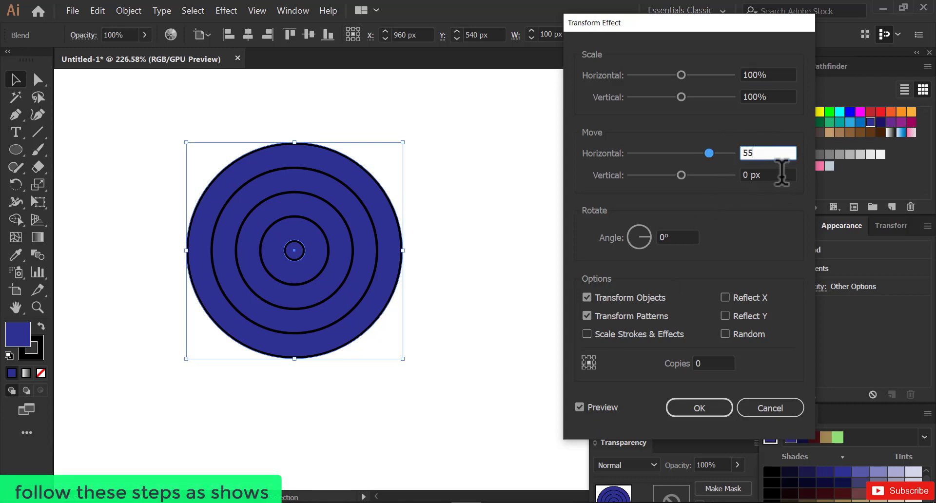
key("Tab")
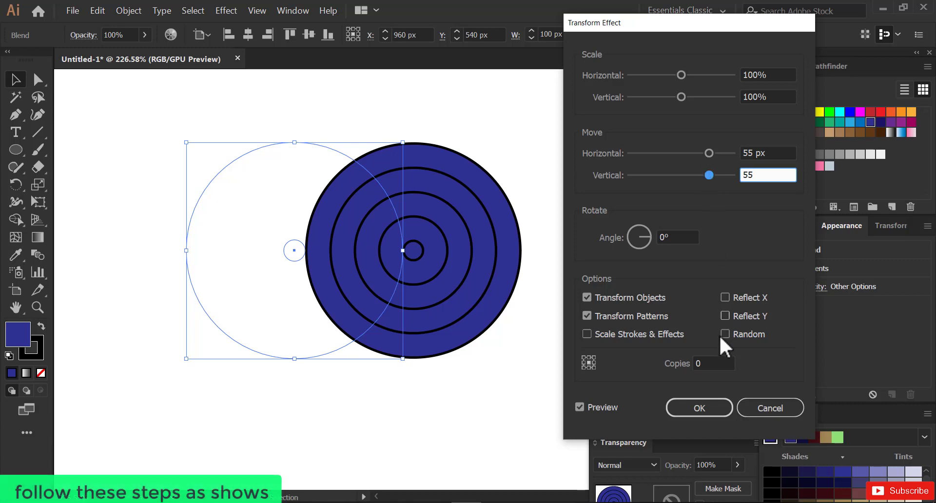
type("55")
left_click(712, 363)
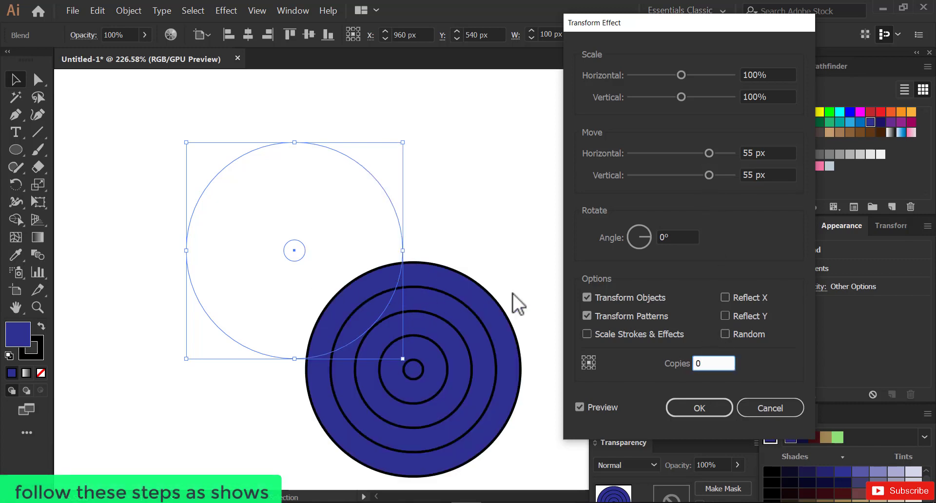
Step: Set the Transform effect's move to -55 px horizontally and -55 px vertically with 1 copy, and apply it
left_click(746, 147)
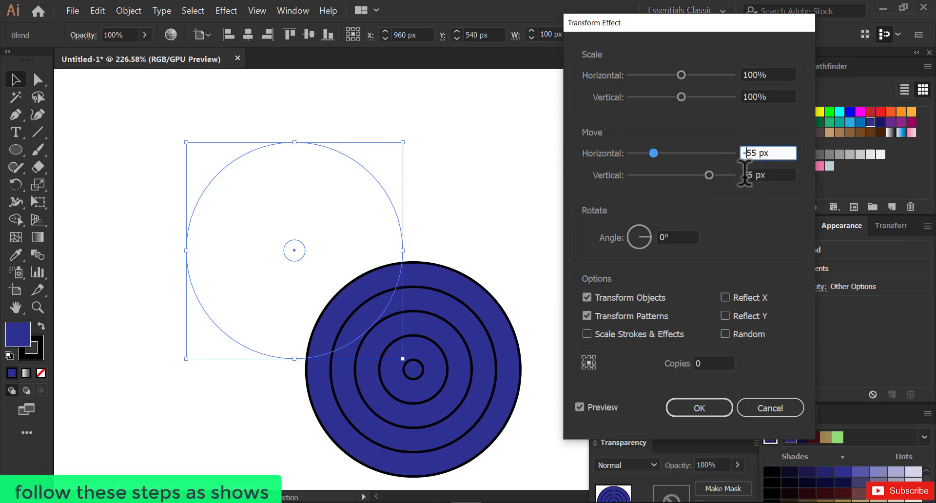
type("-")
left_click(743, 174)
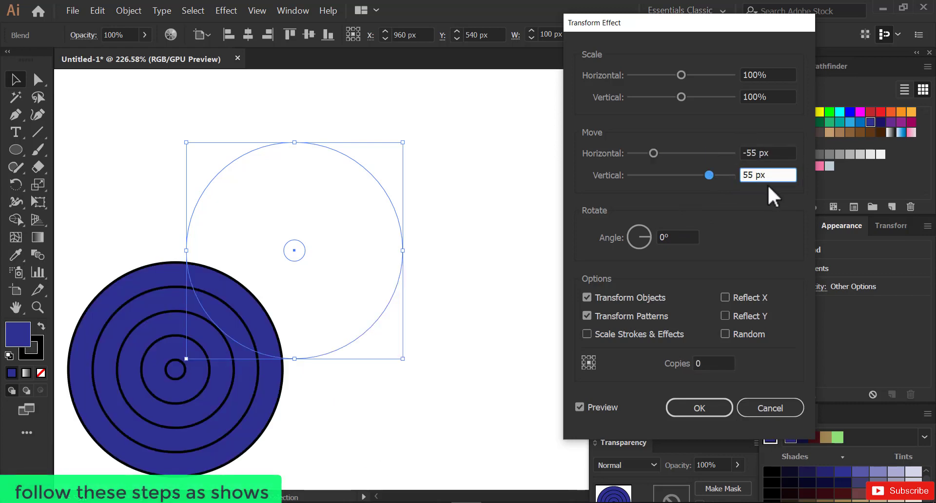
type("-")
left_click(774, 152)
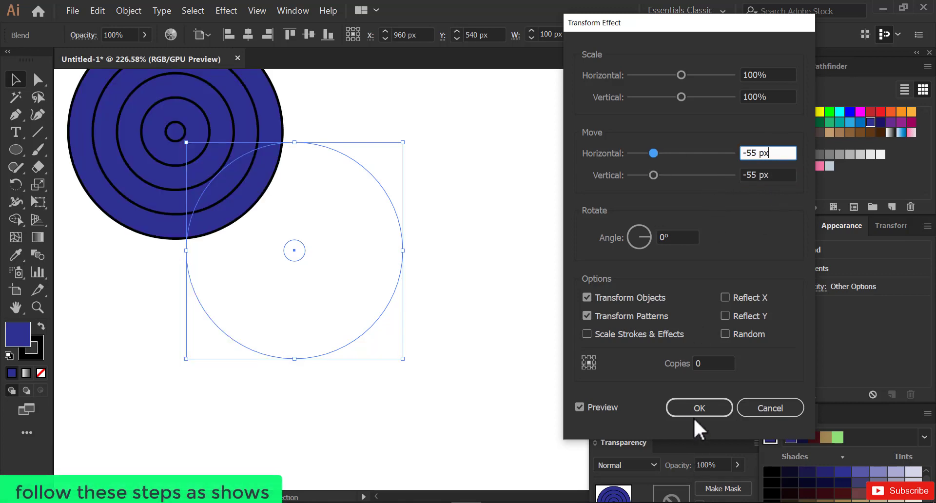
left_click(705, 362)
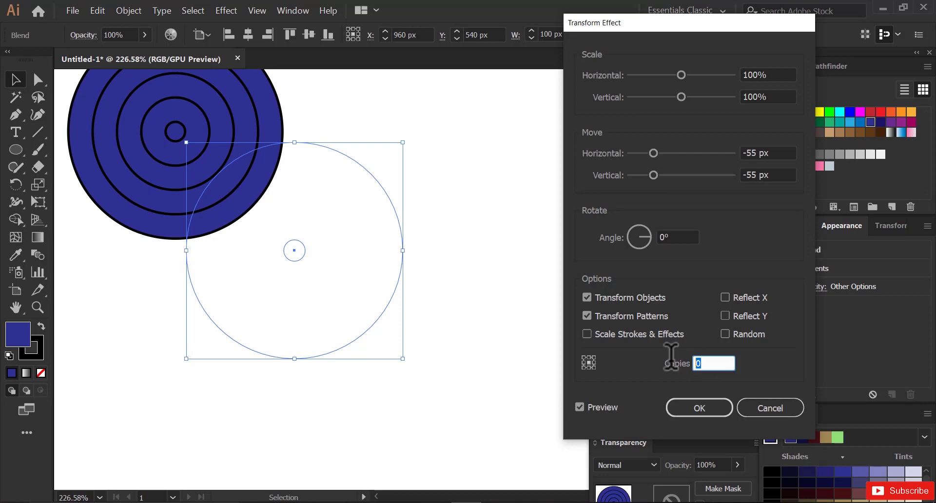
left_click(688, 237)
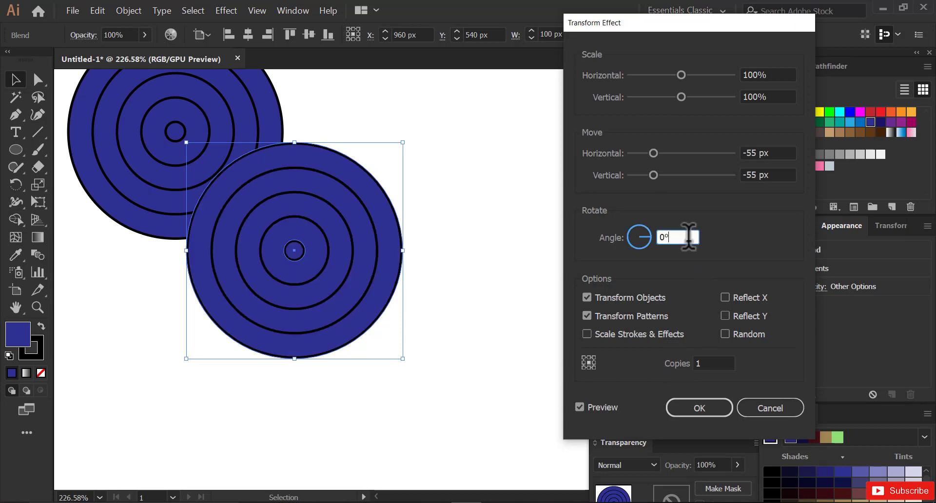
left_click(693, 413)
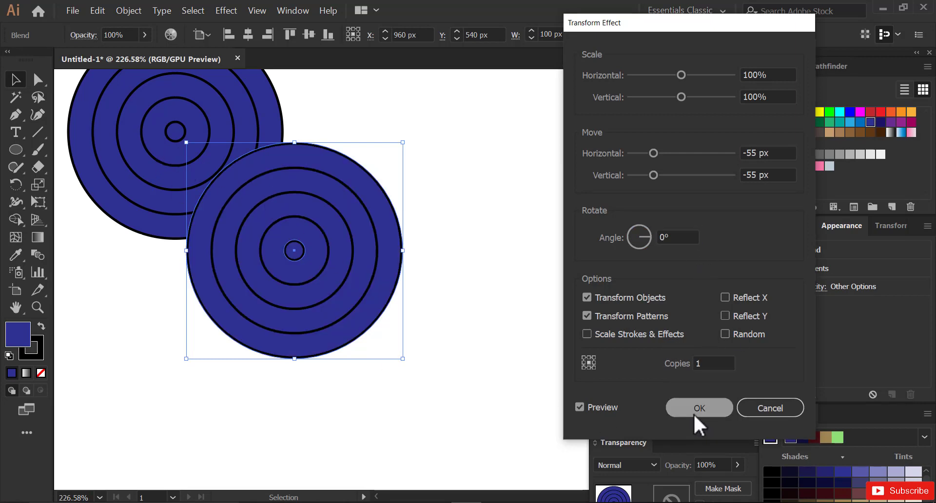
Step: Give the expanded group of circles a blue 0032E8 stroke and no fill
left_click(455, 277)
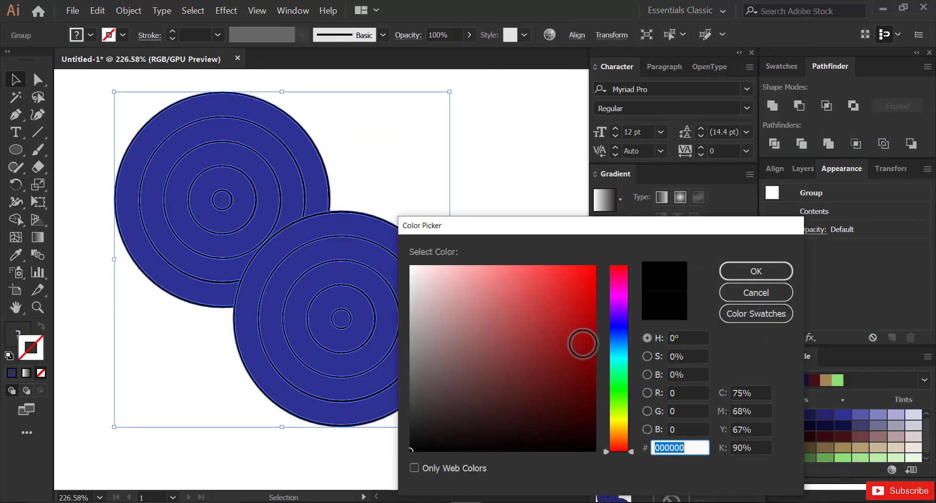
left_click(550, 377)
left_click_drag(549, 376, 571, 324)
left_click_drag(623, 361, 621, 333)
left_click_drag(572, 305, 596, 281)
left_click(740, 276)
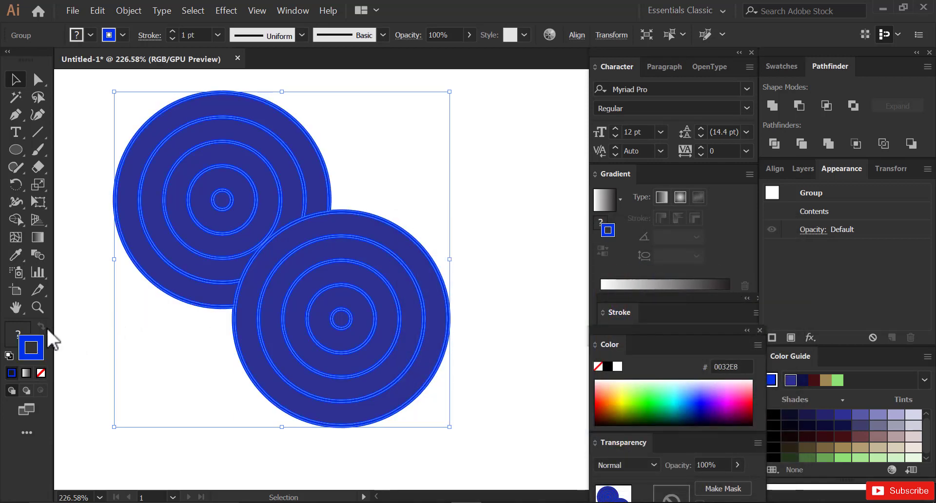
left_click(24, 327)
left_click(41, 373)
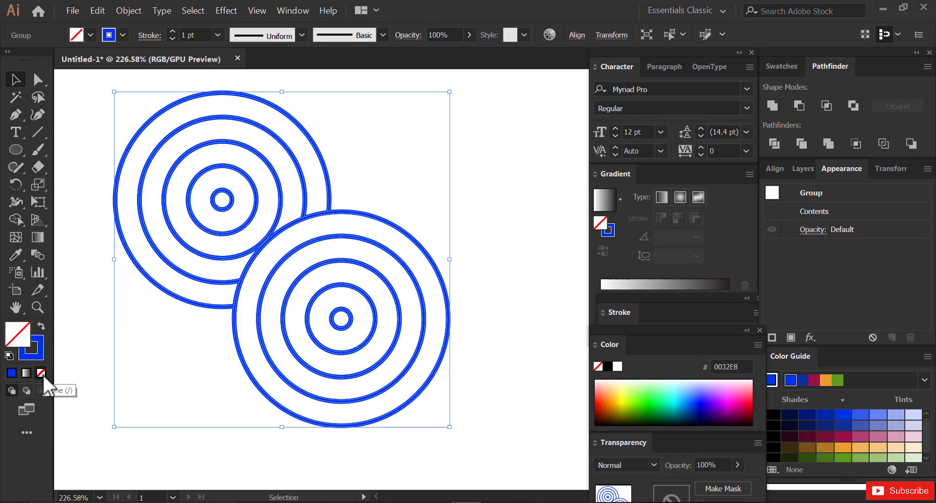
Step: Delete the bottom and right anchor points of the four larger lower-right circles using the Direct Selection tool
key("a")
left_click_drag(495, 449, 162, 349)
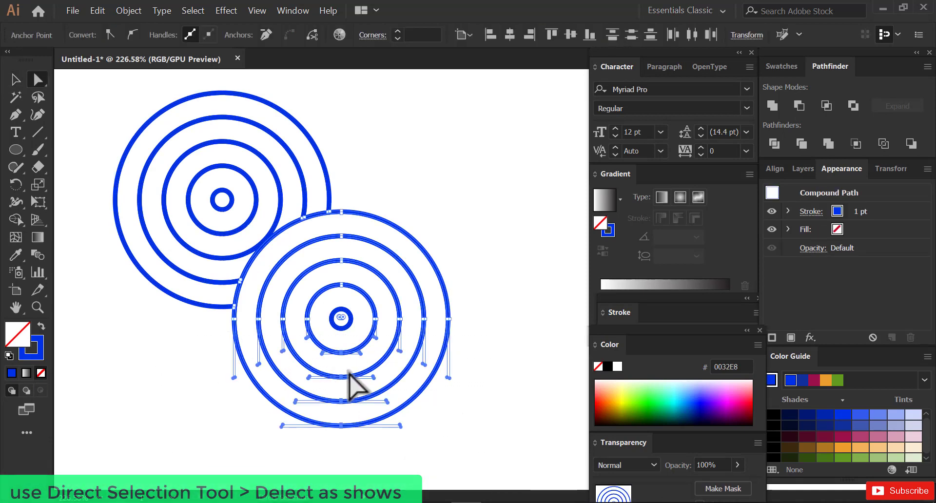
key("Delete")
left_click_drag(499, 412, 357, 157)
key("Delete")
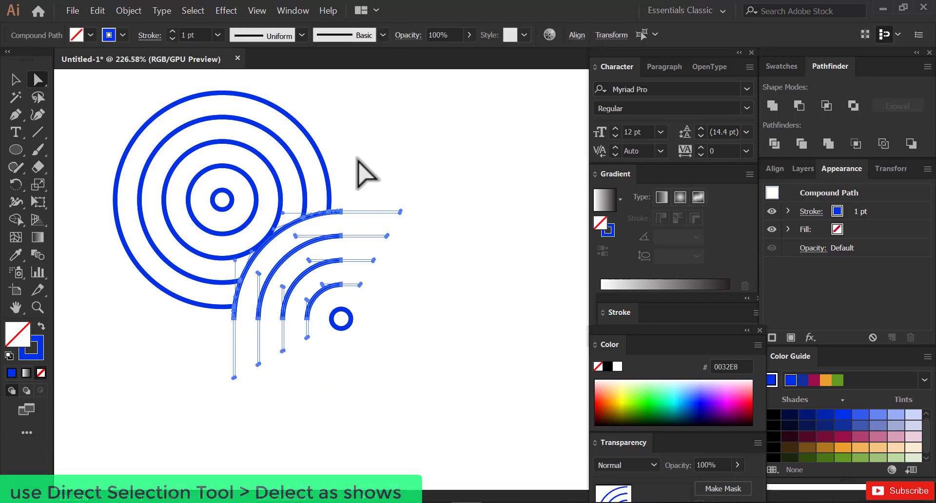
Step: Delete the top and left anchor points of the upper-left set of concentric circles
left_click_drag(89, 128, 92, 256)
left_click_drag(88, 87, 391, 194)
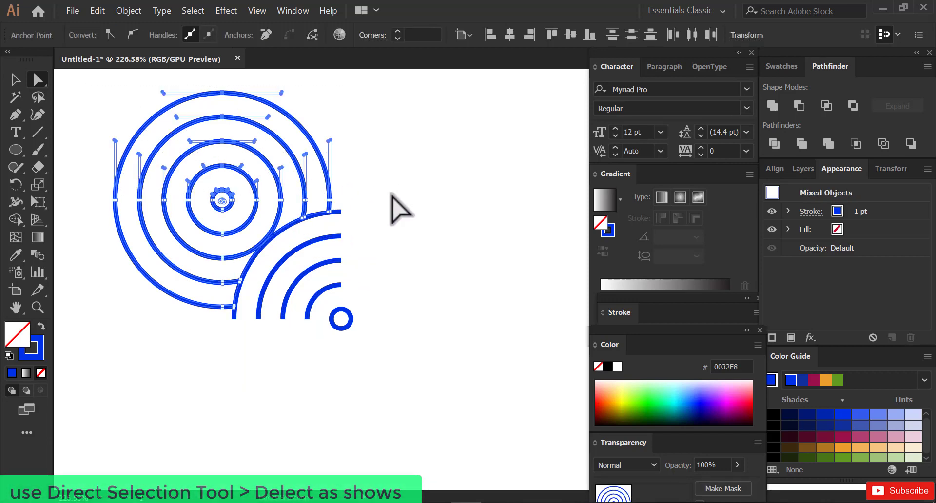
key("Delete")
left_click_drag(84, 153, 220, 385)
key("Delete")
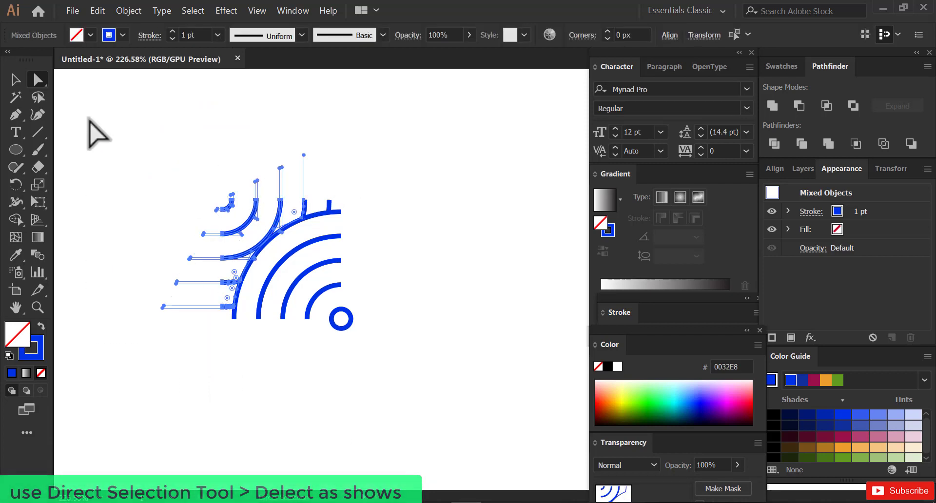
Step: Delete the bottom and right anchor points of the small circle at the lower-right corner of the square tile
left_click_drag(439, 408, 285, 321)
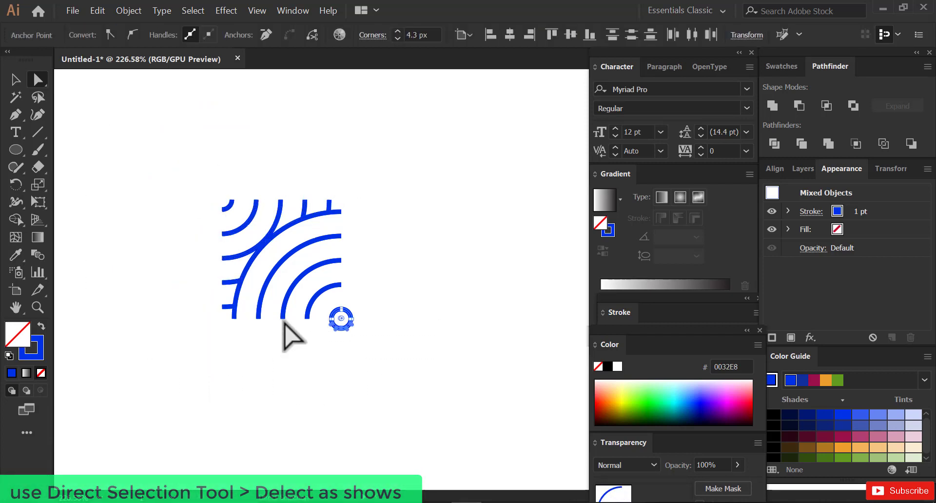
key("Delete")
left_click_drag(384, 354, 346, 245)
key("Delete")
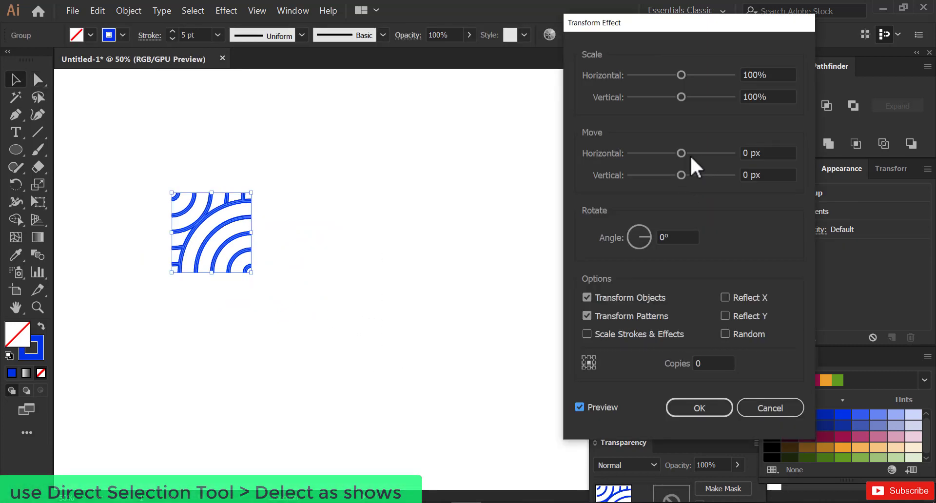
Step: Try horizontal moves of 55, 100 and 150 px for the square tile in its Transform effect
left_click_drag(767, 148, 689, 148)
type("55")
left_click(773, 175)
type("100")
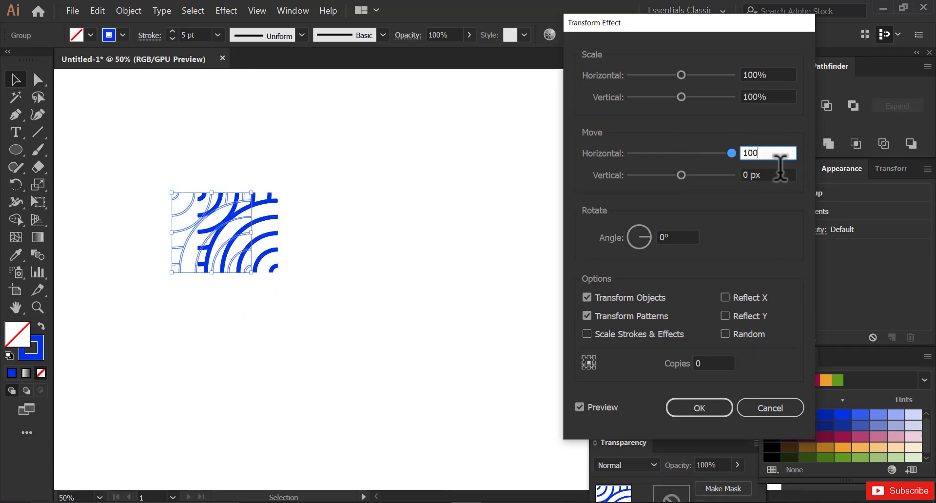
left_click(776, 174)
left_click_drag(775, 153, 708, 143)
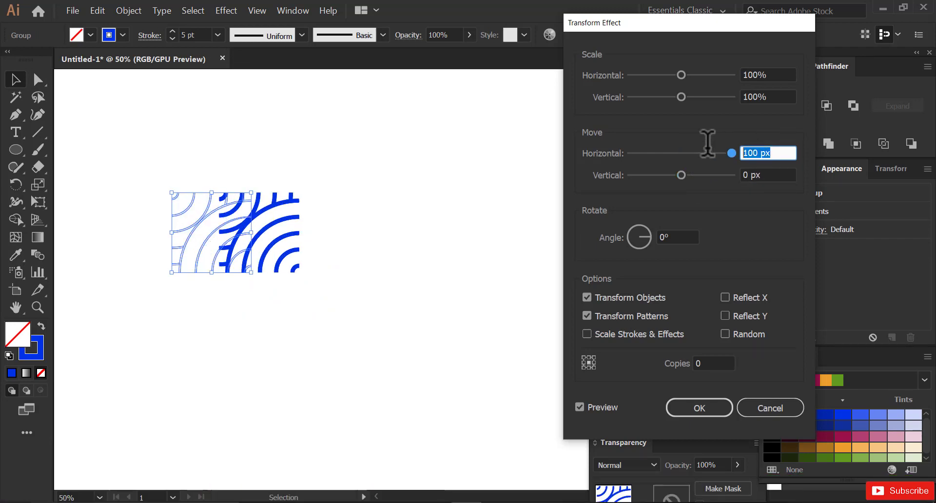
type("150")
left_click(770, 174)
Step: Try horizontal moves of 180, 160 and 170 px for the tile in the Transform effect
left_click_drag(775, 152, 709, 146)
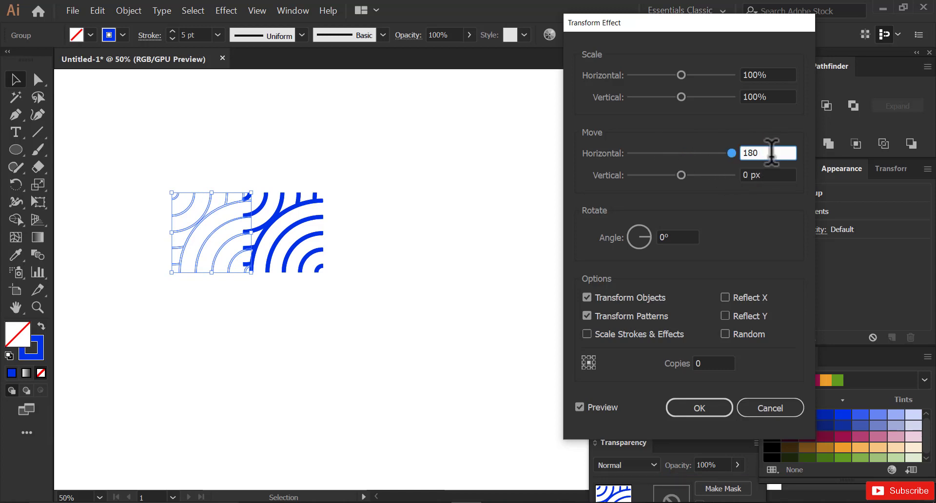
left_click(774, 175)
left_click_drag(775, 149, 652, 155)
type("160")
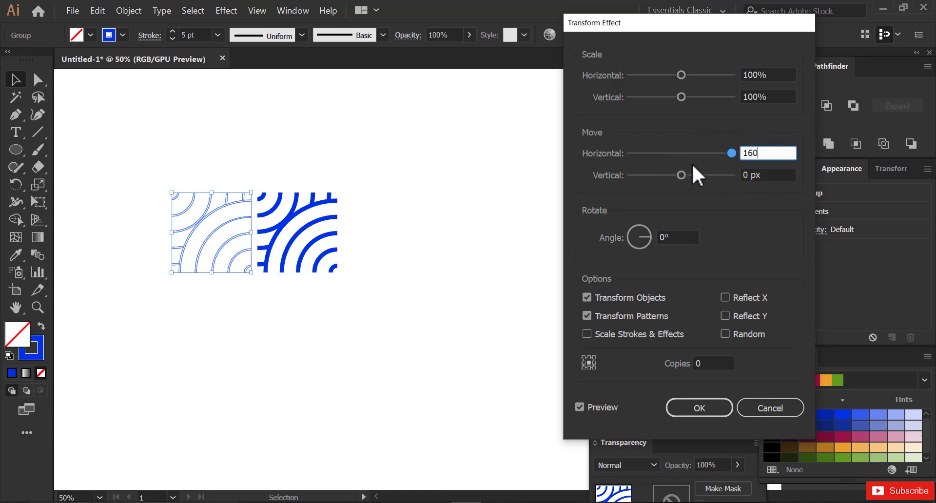
left_click(767, 175)
left_click_drag(775, 152, 671, 146)
type("1")
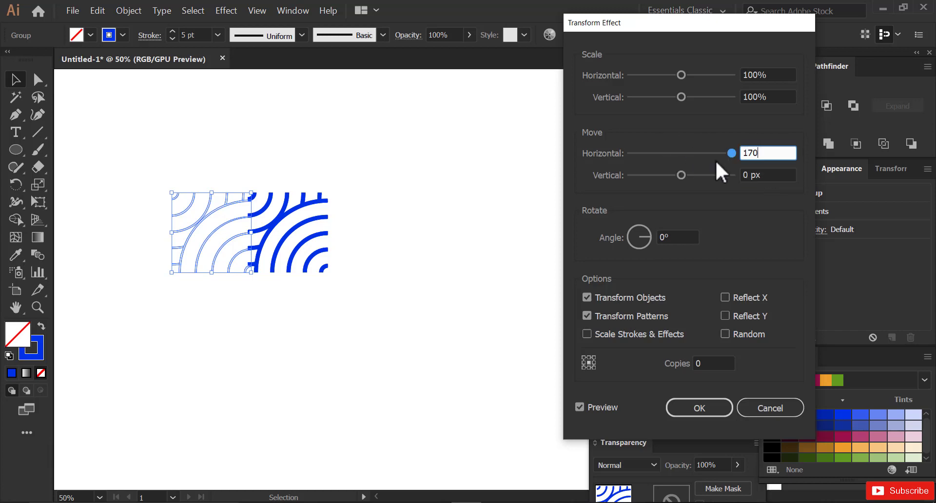
left_click(779, 175)
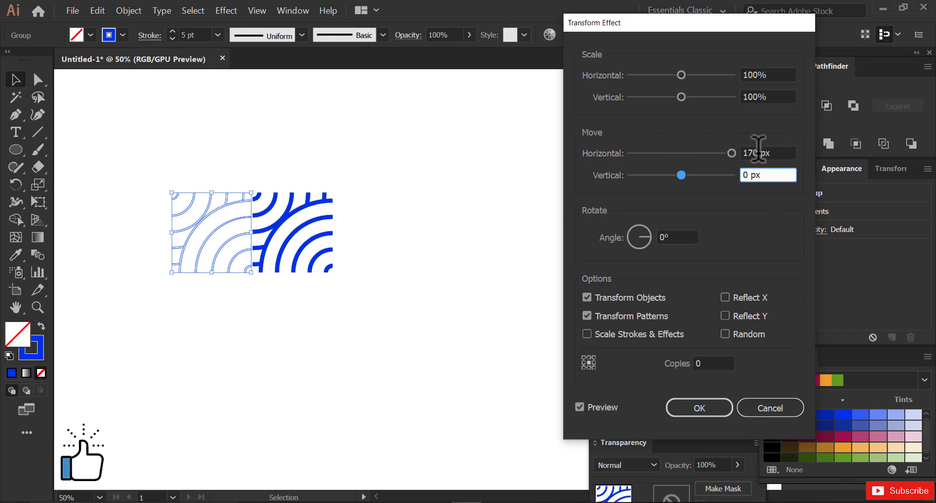
Step: Set the tile's Transform effect to move 168 px horizontally and 2 px vertically with 1 copy, and apply it
double_click(746, 152)
type("168")
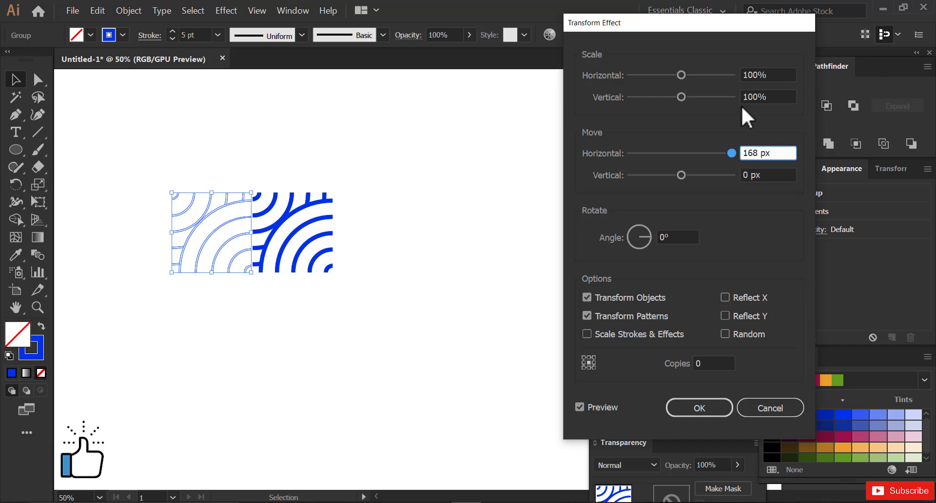
key("Return")
key("ctrl+1")
Step: Edit the tile's Transform effect to a vertical move of 3 px with preview on, apply it and deselect
left_click(816, 231)
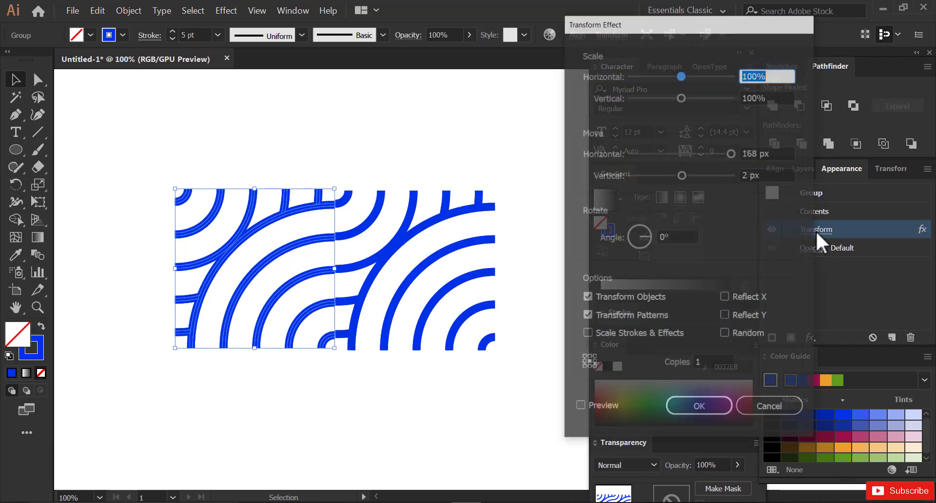
double_click(772, 175)
type("3")
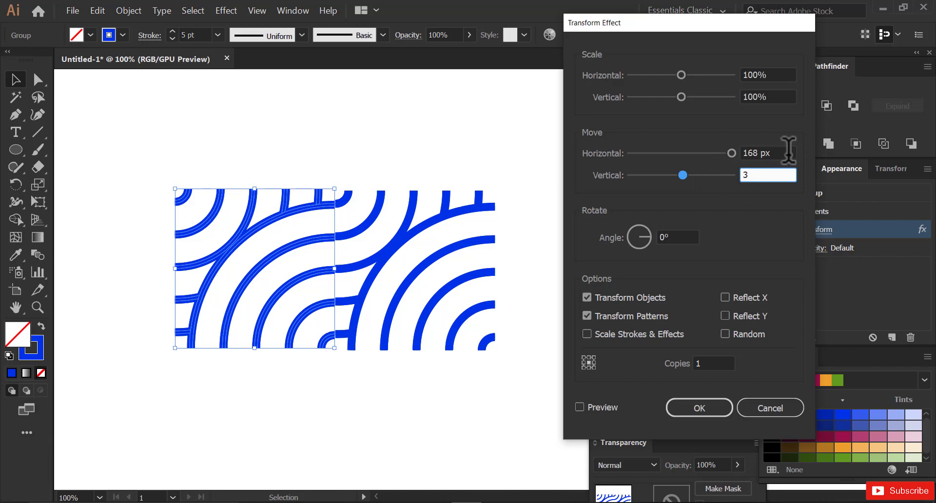
left_click(788, 153)
left_click(580, 407)
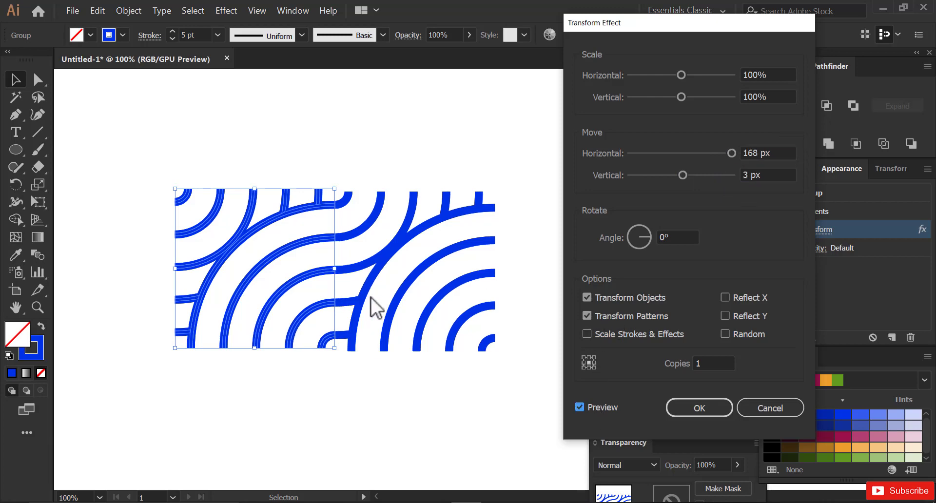
left_click(692, 408)
left_click(326, 392)
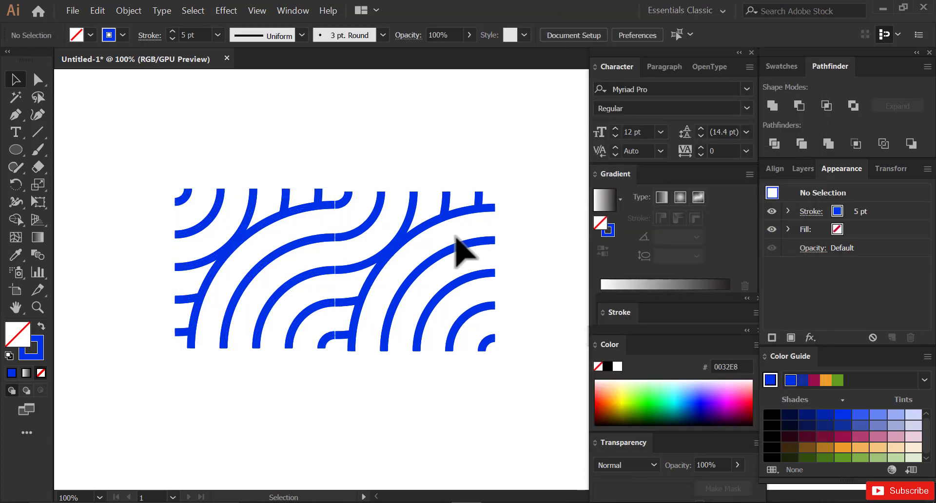
Step: Edit the tile's Transform effect to a horizontal move of 167 px, apply it and deselect
left_click(814, 229)
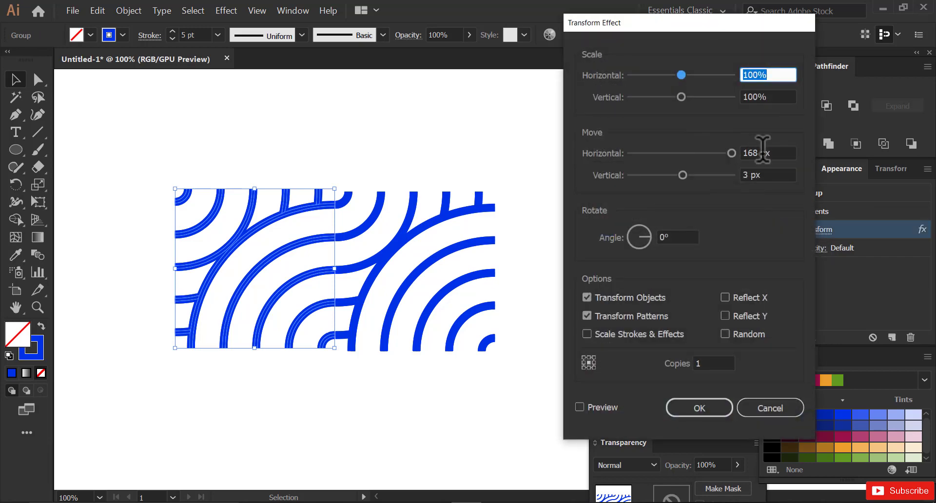
left_click(779, 152)
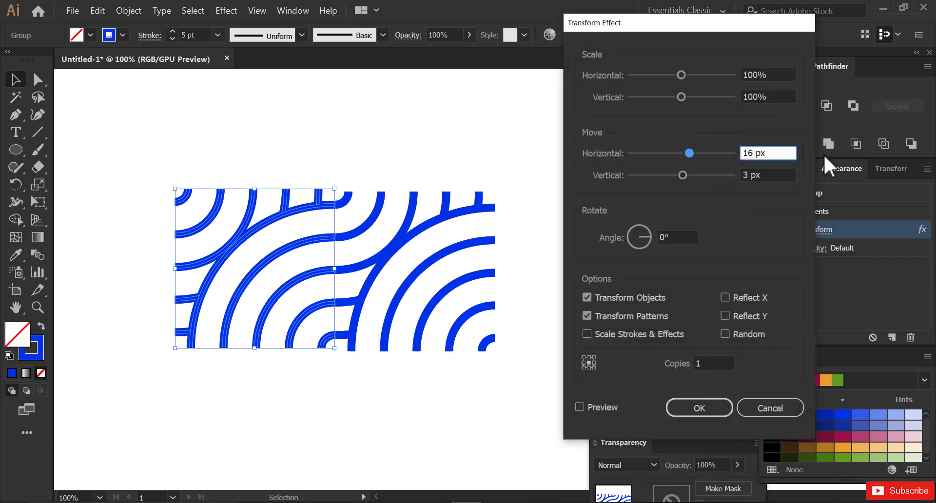
key("Tab")
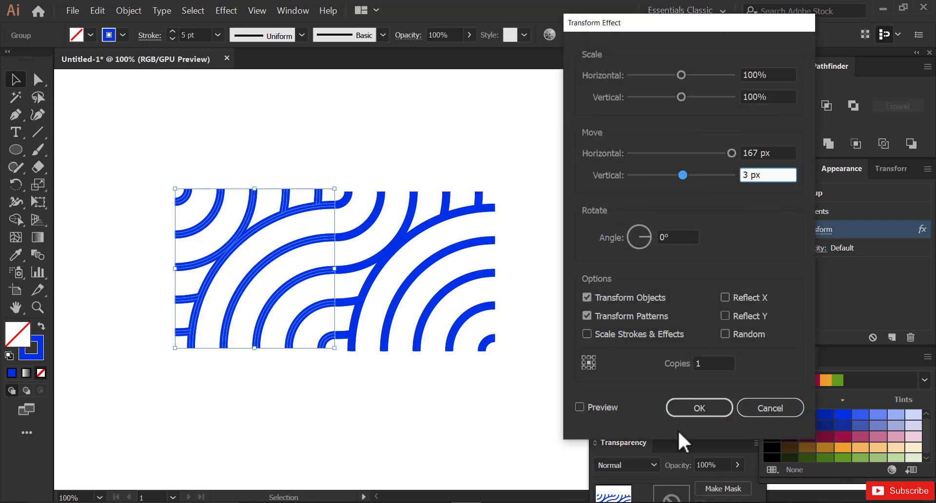
left_click(615, 412)
key("Return")
left_click(376, 376)
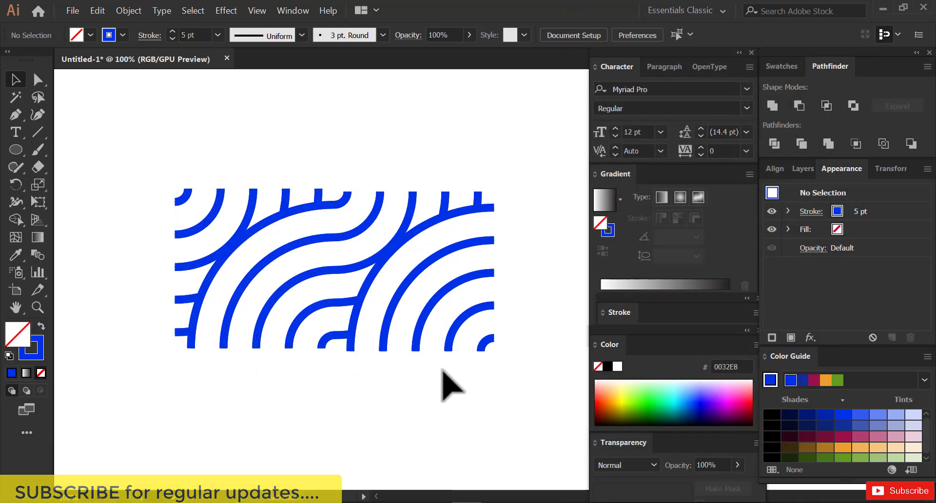
left_click_drag(443, 382, 367, 315)
left_click(149, 124)
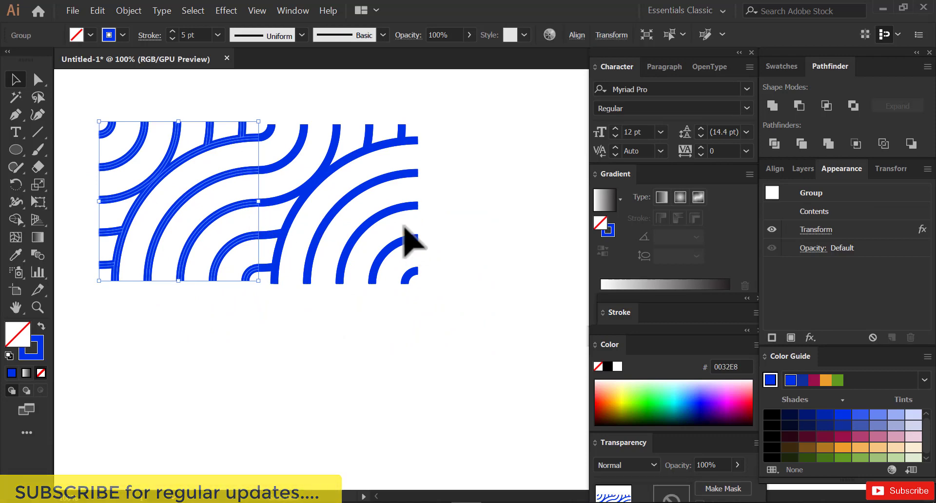
key("space")
left_click_drag(333, 231, 378, 253)
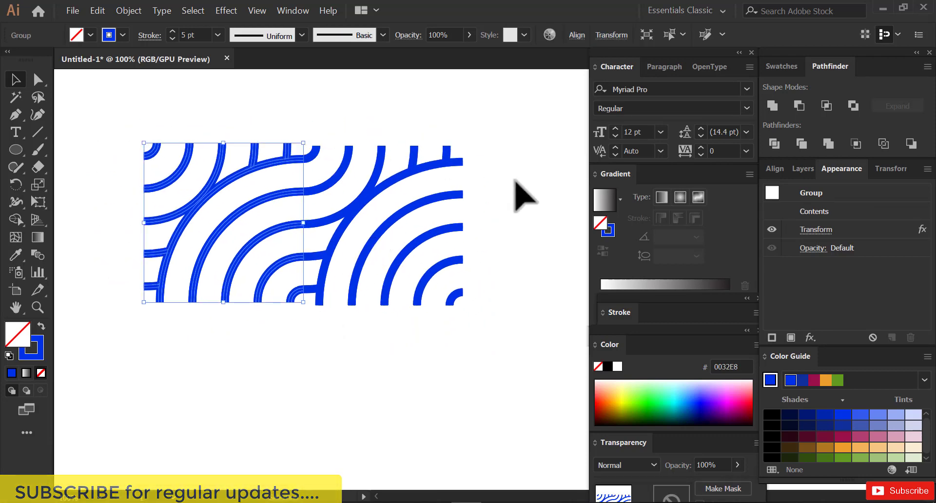
left_click(513, 191)
Step: Add a second Transform effect to the tile group with preview on, Reflect Y enabled and 1 copy
left_click(222, 146)
key("space")
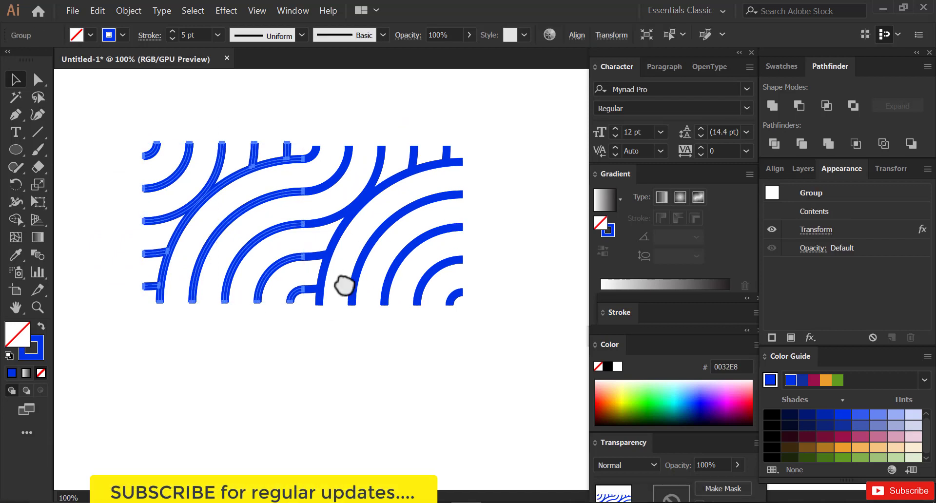
left_click_drag(341, 286, 337, 264)
left_click(808, 338)
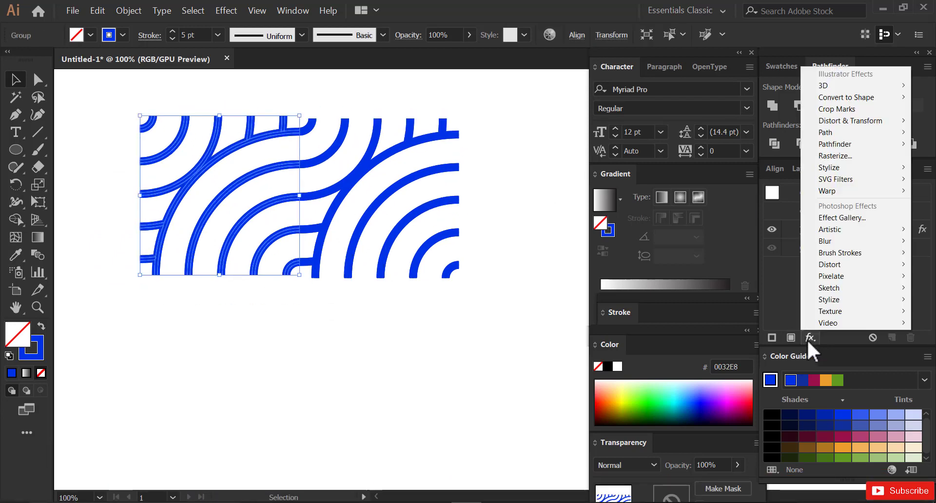
mouse_move(843, 122)
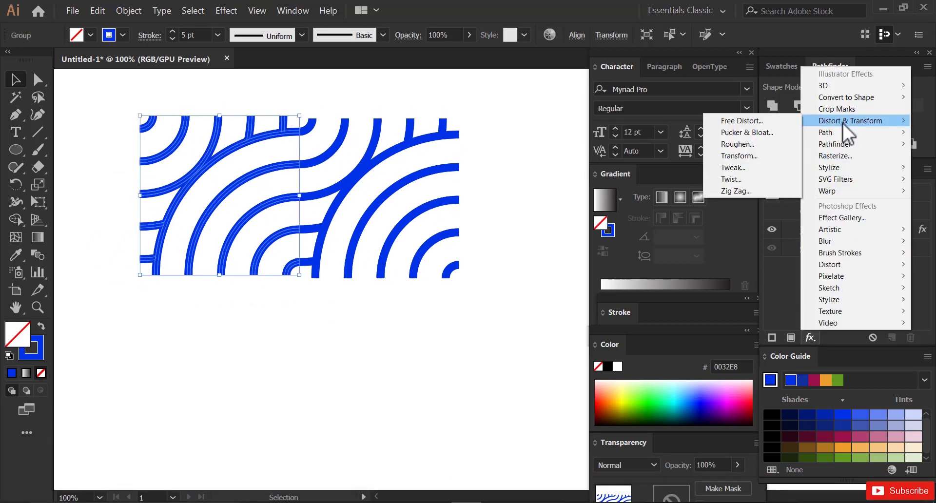
left_click(760, 157)
left_click(601, 408)
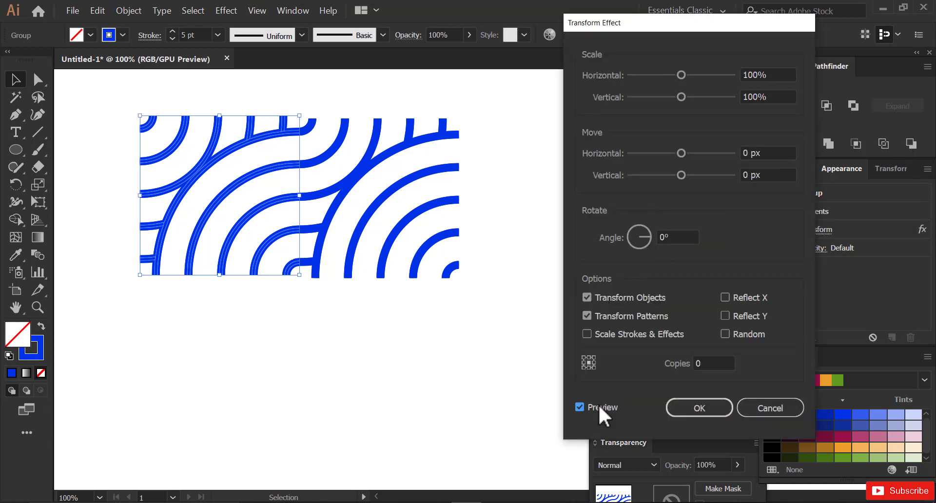
left_click(725, 316)
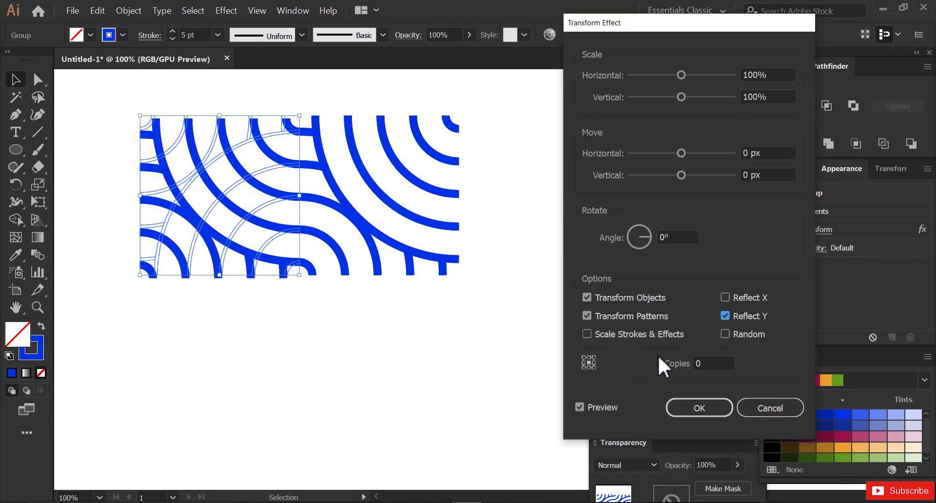
left_click(711, 364)
Step: Try a horizontal move of 200 px in the second Transform effect, then reset it to 0 px
left_click(772, 172)
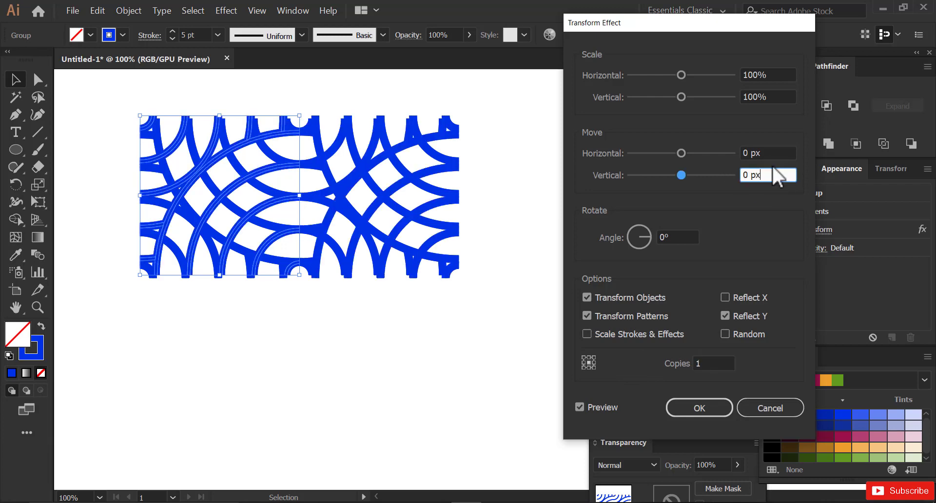
left_click_drag(772, 152, 638, 161)
type("2")
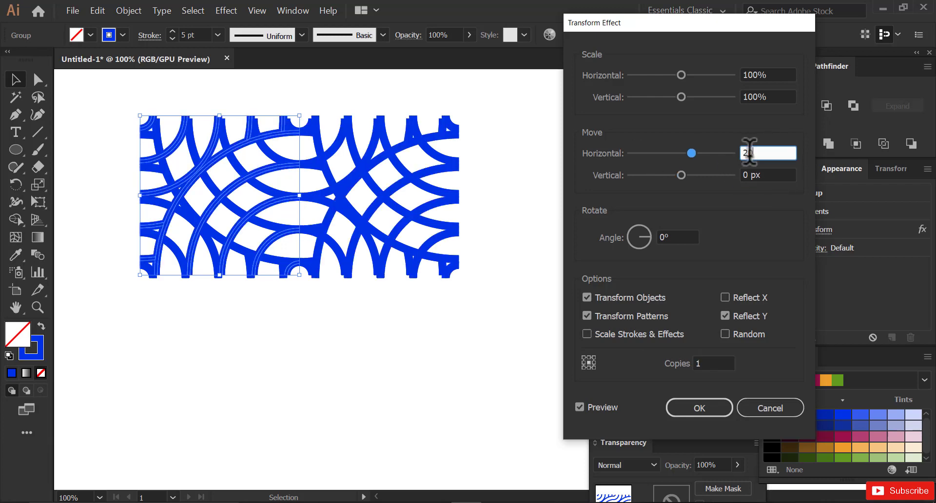
type("00")
left_click(773, 174)
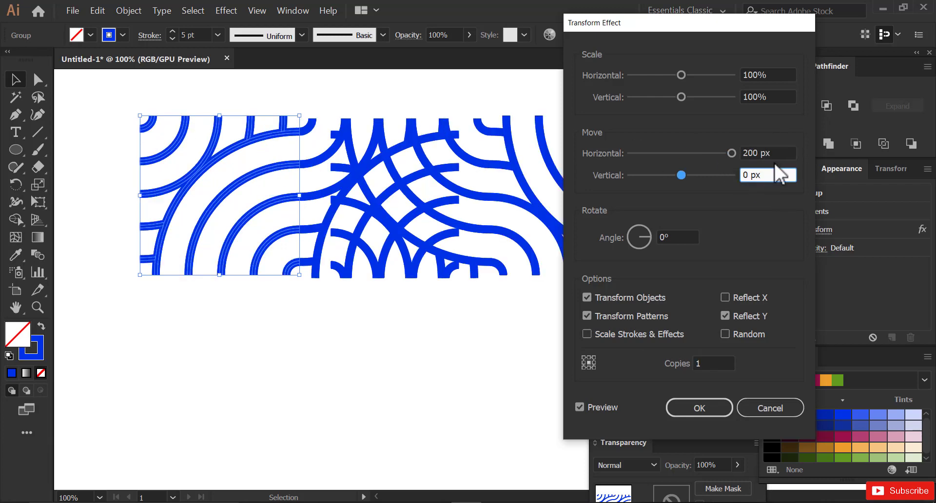
double_click(760, 153)
type("0")
left_click(774, 174)
Step: Try vertical moves of 168, 166 and 167 px for the reflected copy in the second Transform effect
left_click_drag(768, 175, 727, 195)
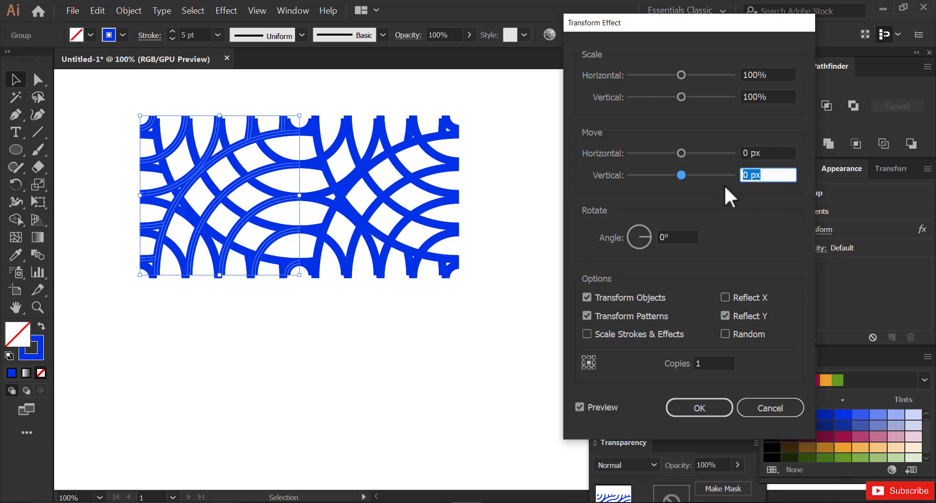
left_click(771, 151)
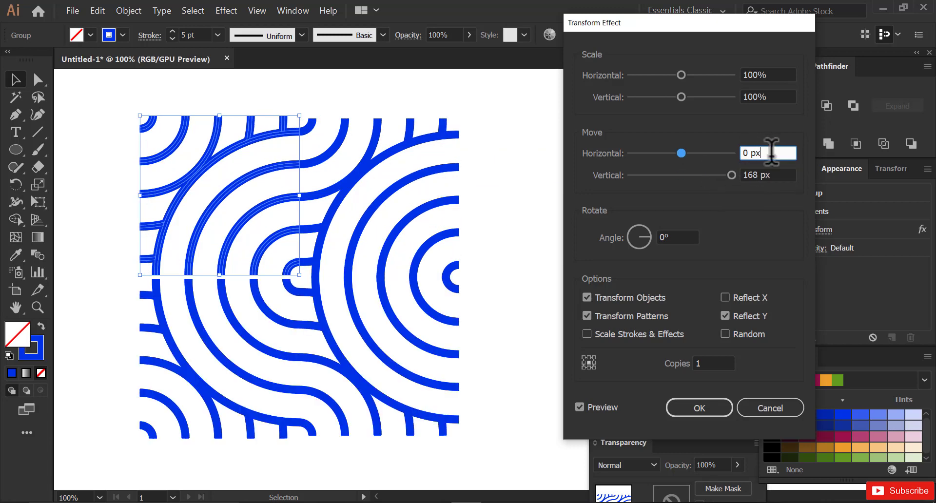
left_click(762, 174)
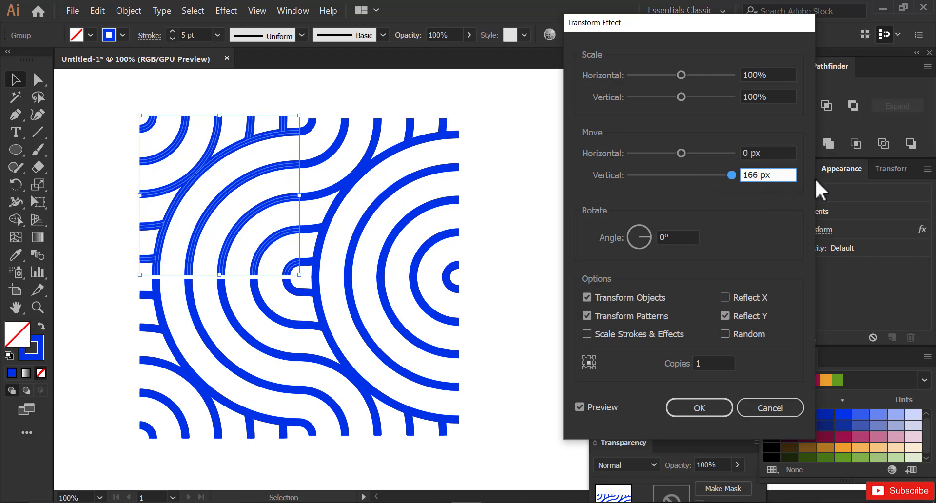
left_click(769, 153)
left_click(757, 174)
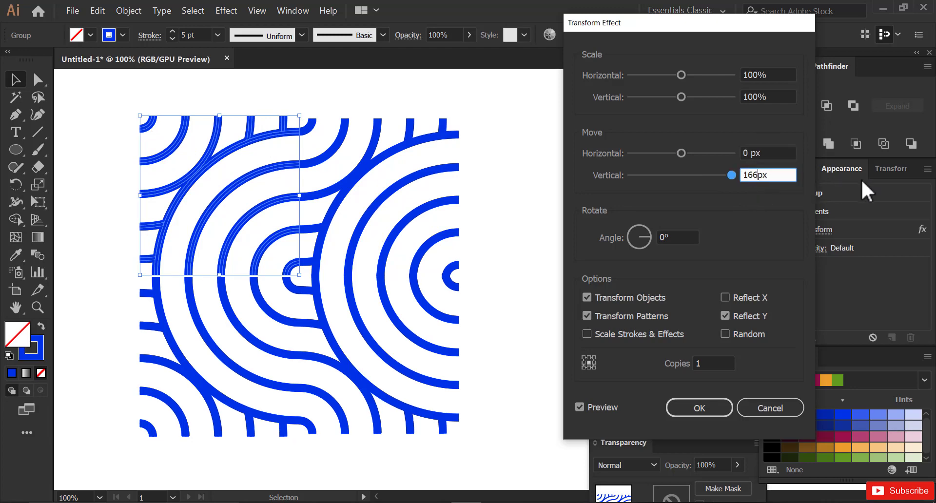
type("7")
left_click(774, 152)
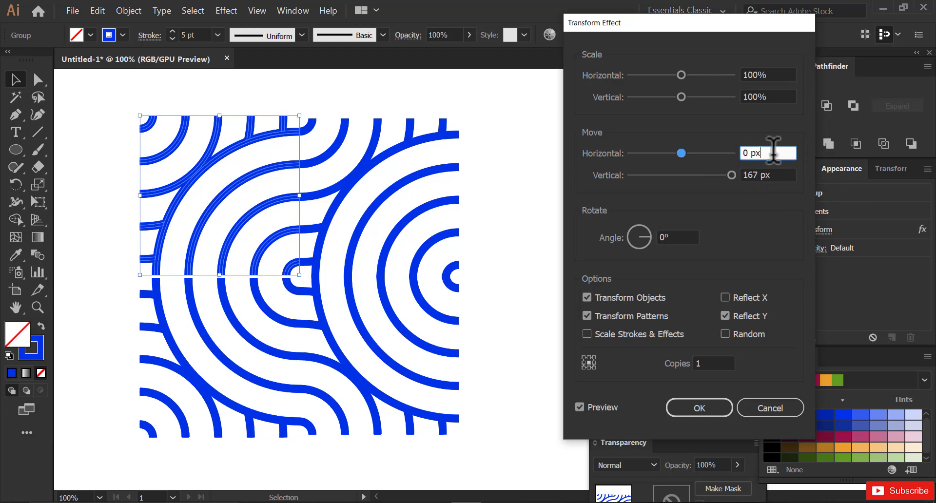
Step: Try smaller vertical moves of 165, 163 and 164 px for the reflected copy
left_click(769, 172)
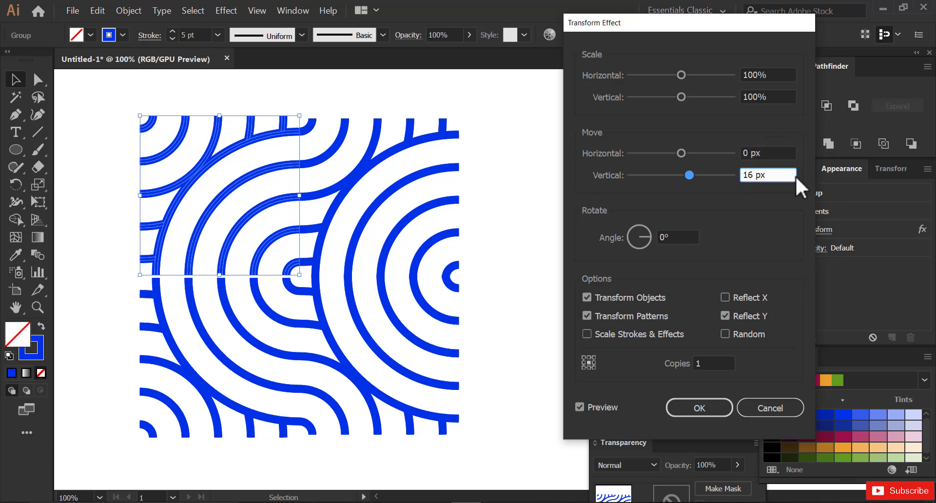
left_click(771, 151)
left_click(757, 175)
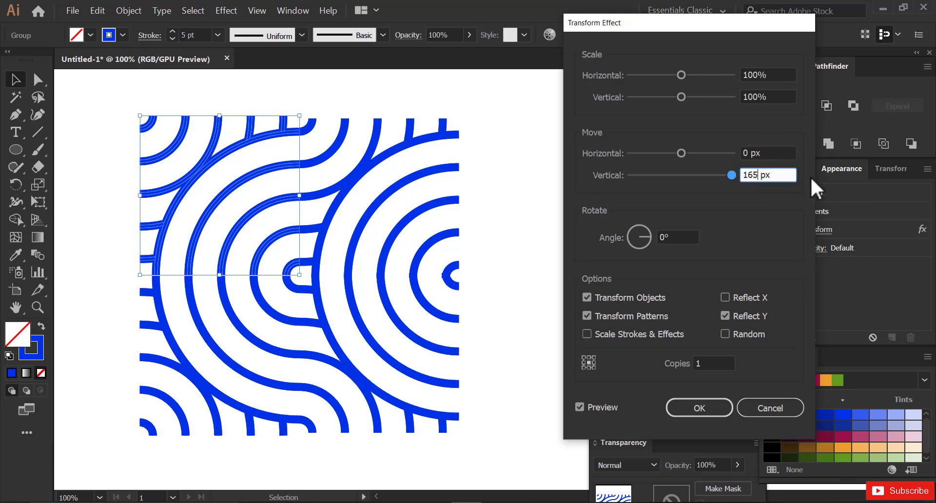
left_click(777, 151)
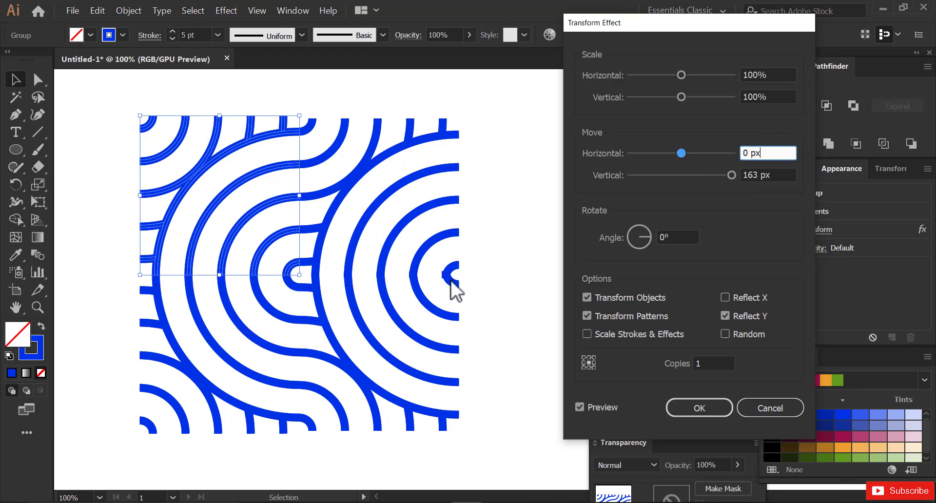
left_click(757, 174)
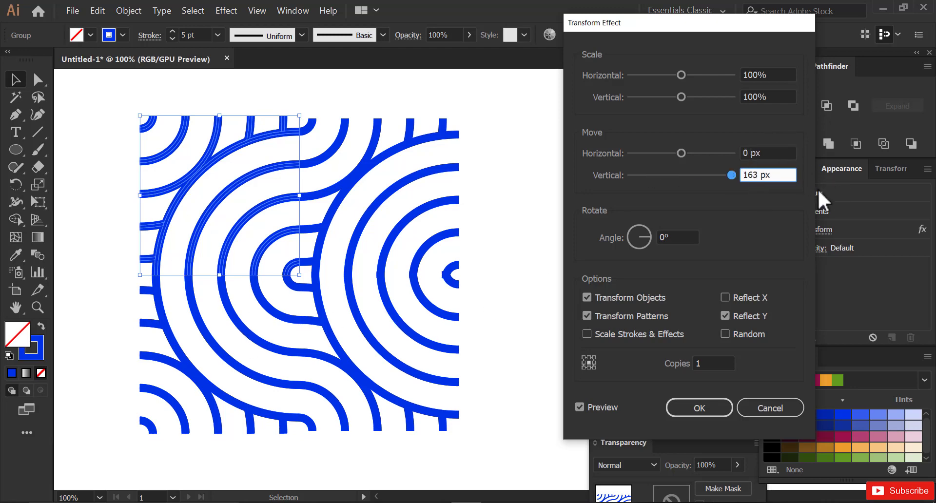
left_click(769, 152)
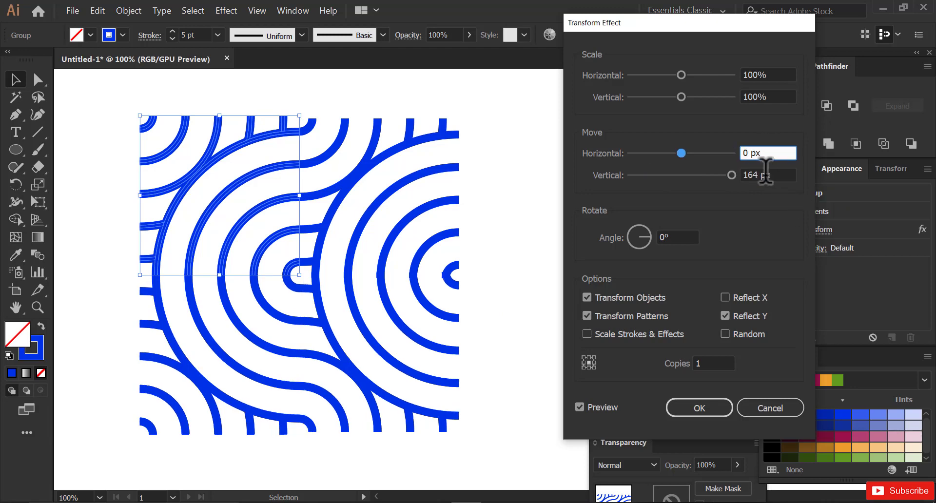
Step: Try a vertical move of 166 px for the reflected copy, then set it back to 164 px
left_click_drag(761, 175, 753, 173)
type("6")
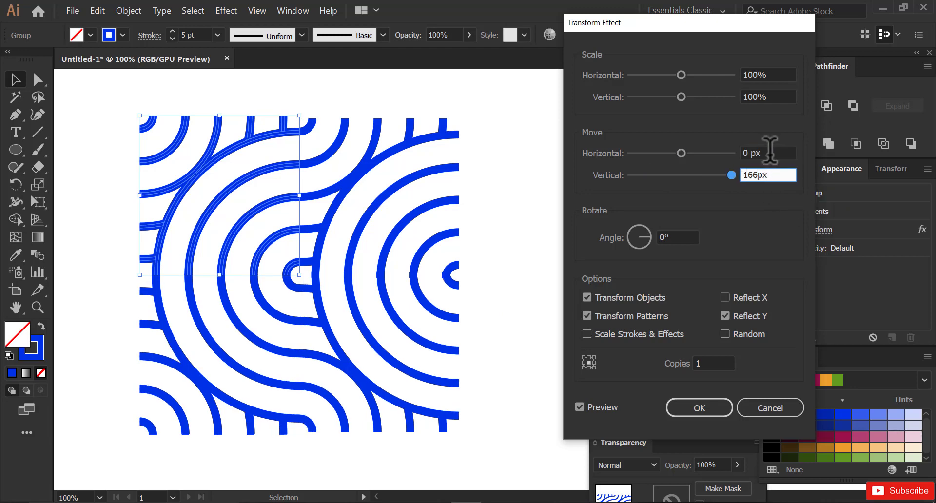
left_click(769, 151)
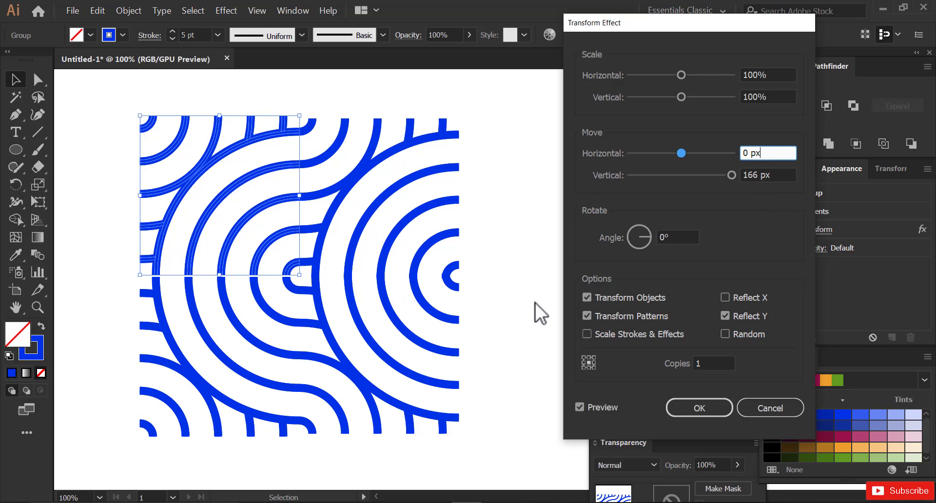
left_click(758, 175)
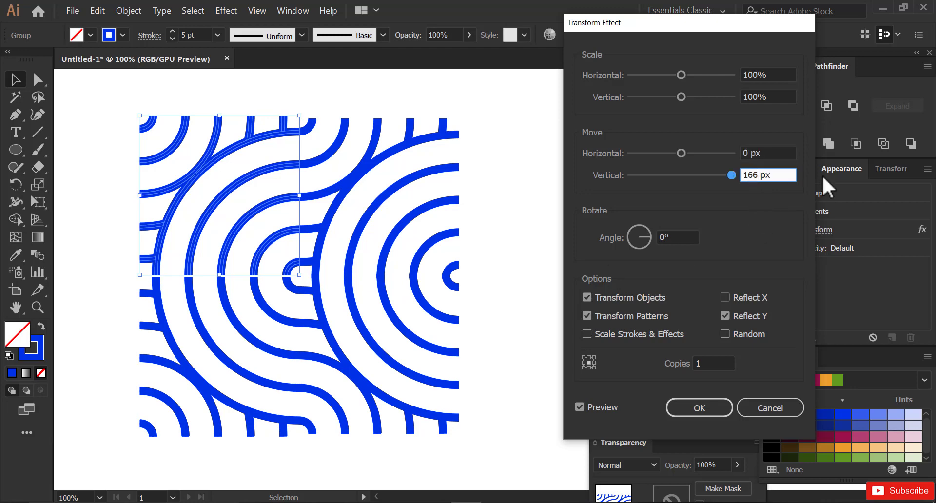
type("4")
left_click(775, 149)
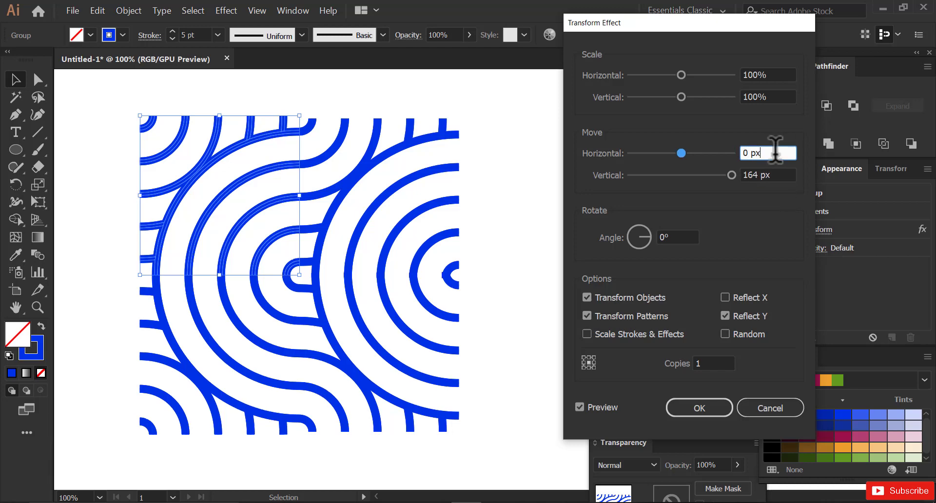
Step: Switch the copy's reflection from Reflect Y to Reflect X and try vertical moves of 160 and 168 px
left_click(726, 296)
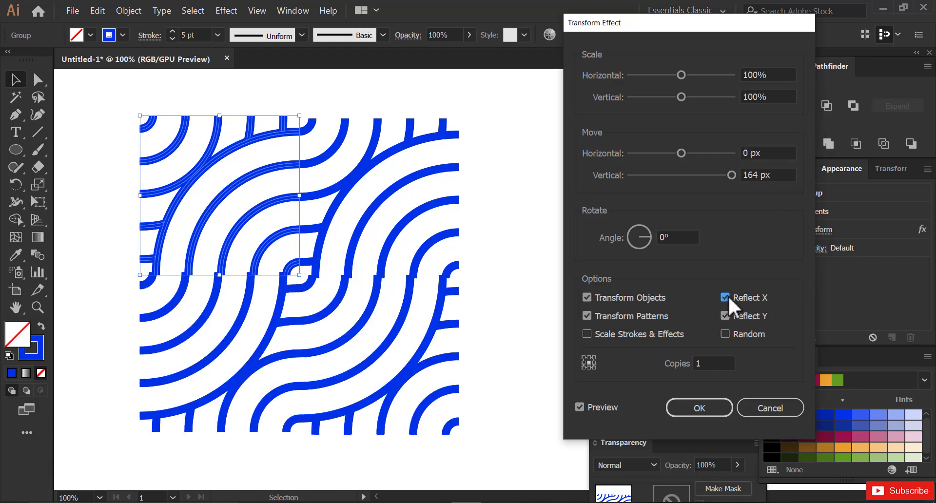
left_click(726, 316)
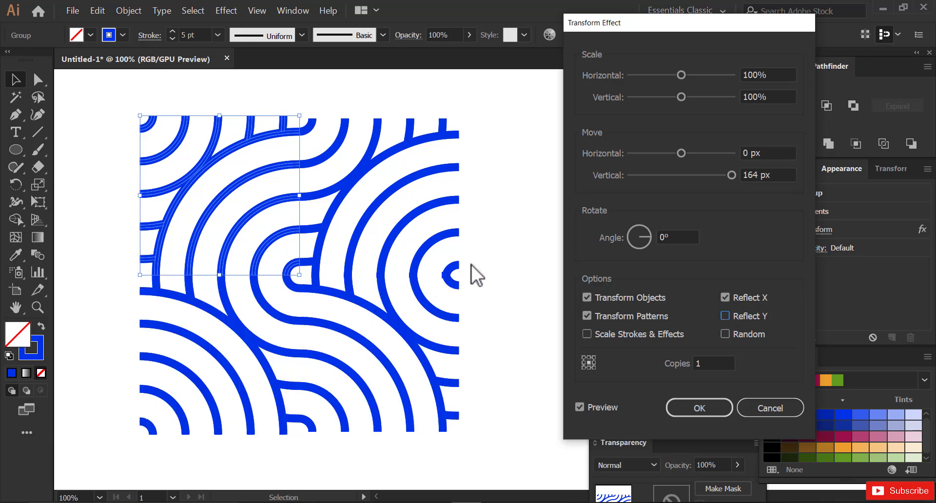
left_click(757, 174)
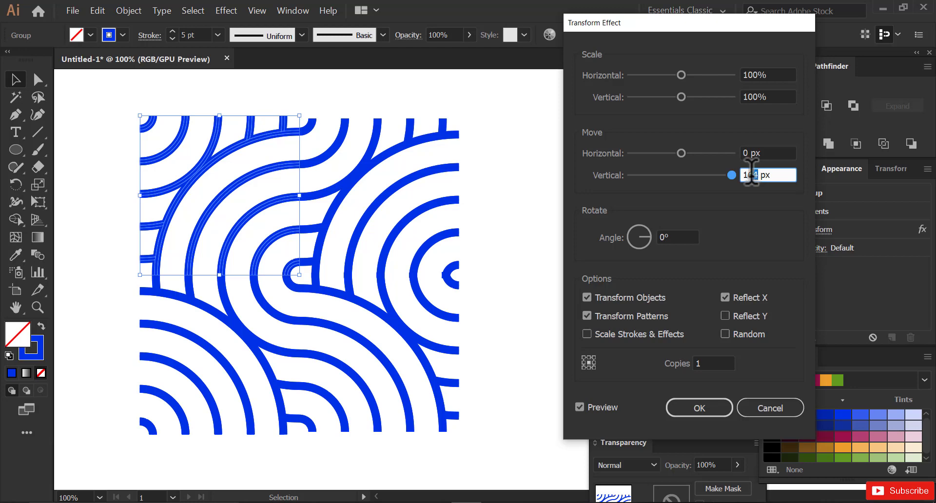
type("0")
left_click(770, 153)
left_click(755, 174)
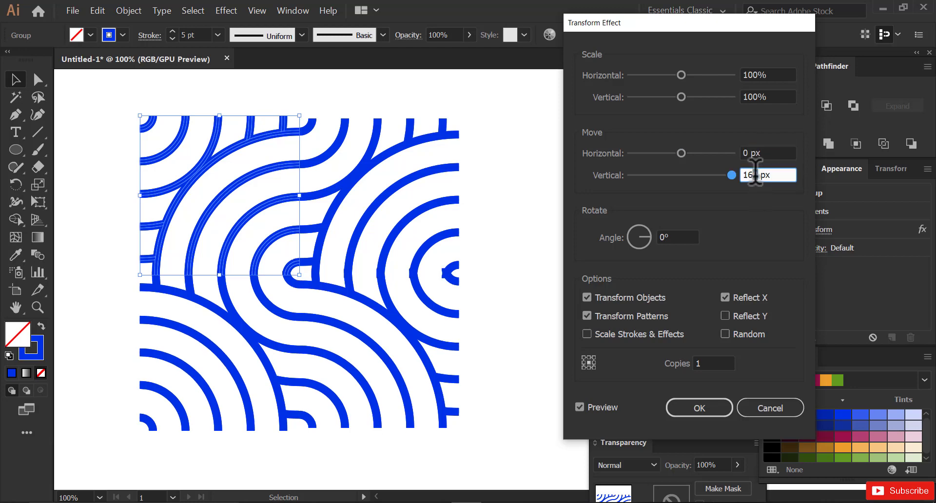
type("68")
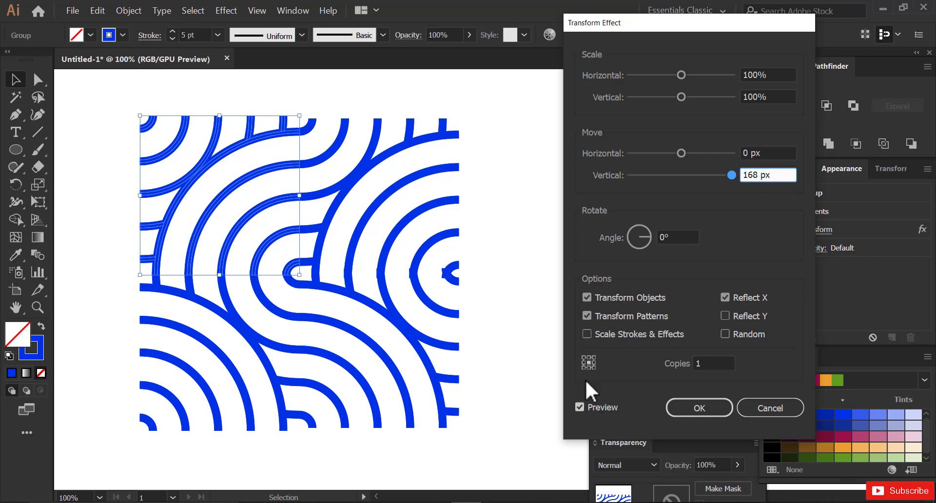
left_click(771, 151)
Step: Set the second Transform effect's vertical move to 165 px, apply it and deselect the artwork
left_click(755, 174)
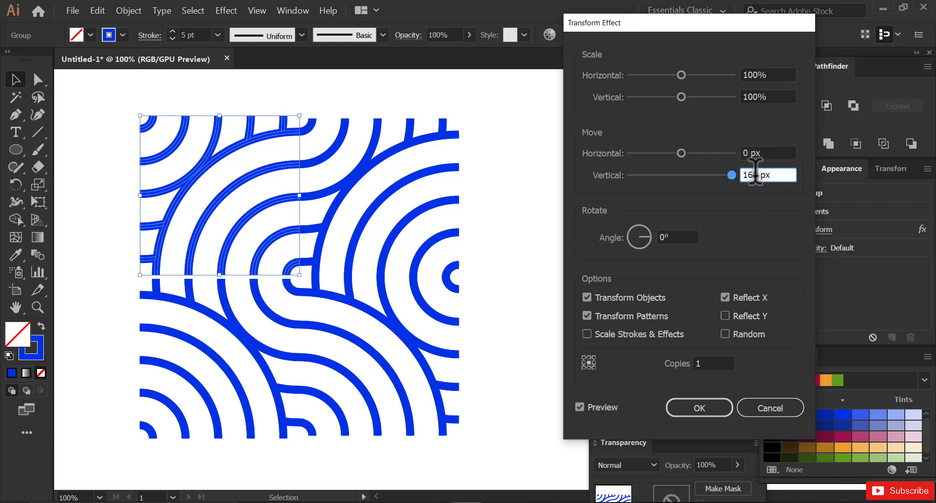
key("BackSpace")
type("5")
left_click(776, 152)
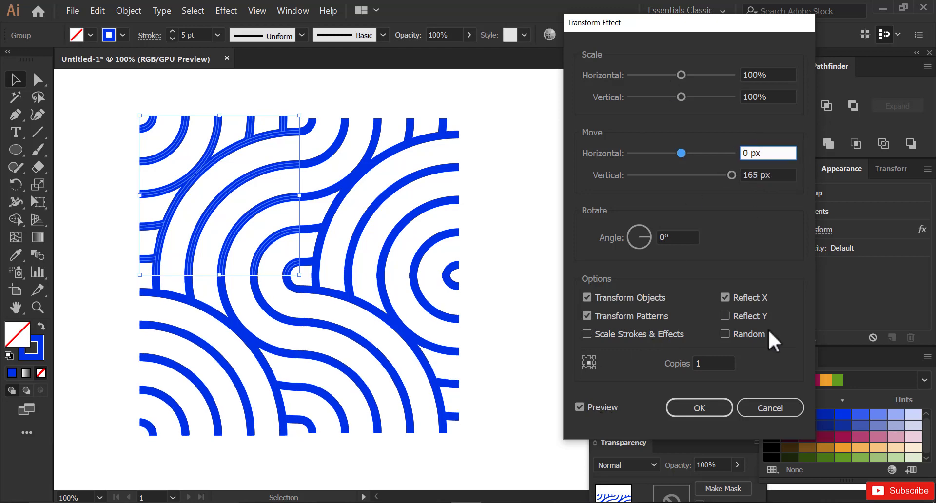
key("Return")
key("ctrl+shift+a")
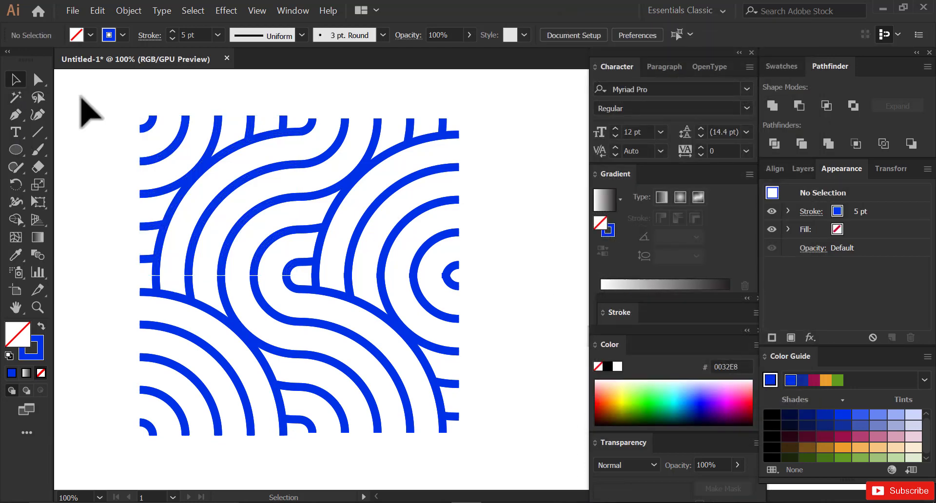
Step: Change the second Transform effect's vertical move to 164 px, apply it and deselect the artwork
left_click(286, 280)
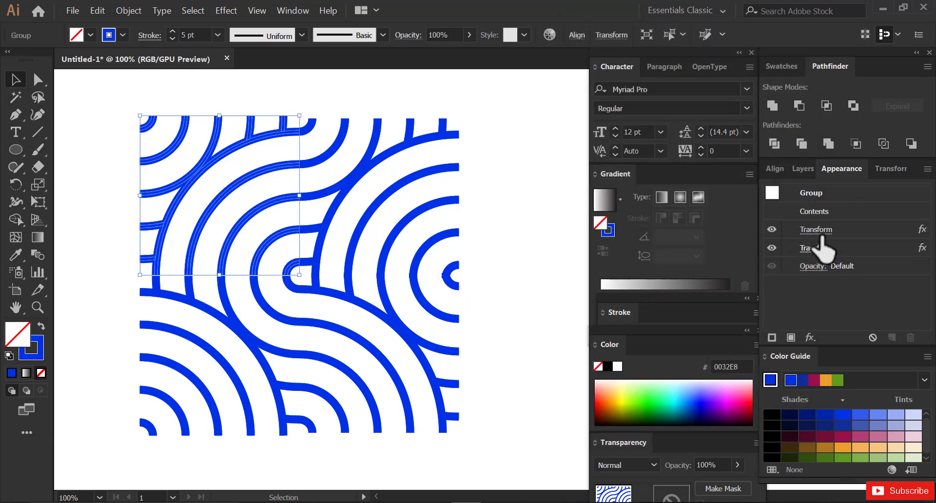
left_click(823, 248)
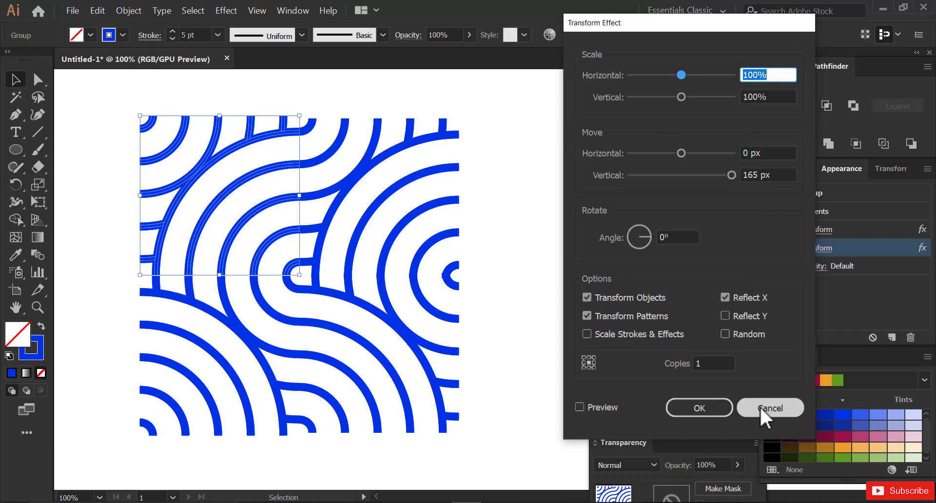
left_click(757, 176)
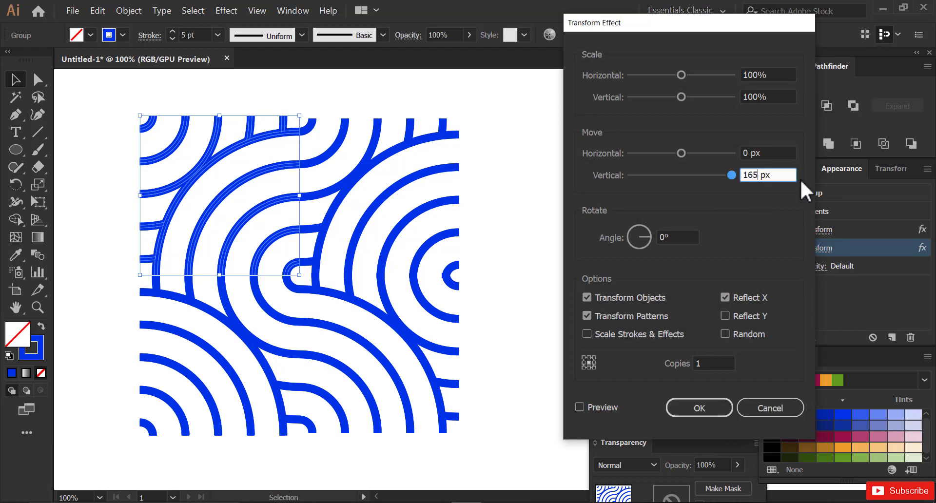
type("4")
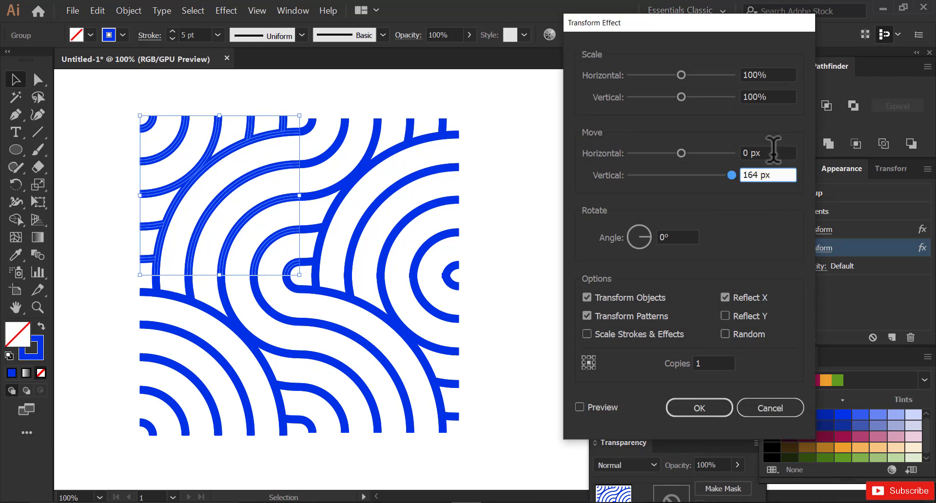
left_click(773, 153)
left_click(592, 409)
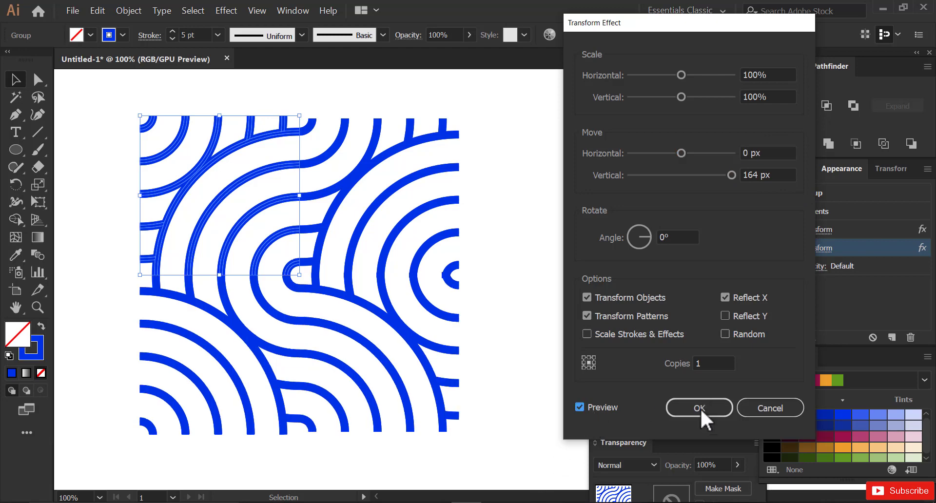
left_click(700, 408)
left_click(536, 341)
left_click_drag(439, 394, 282, 359)
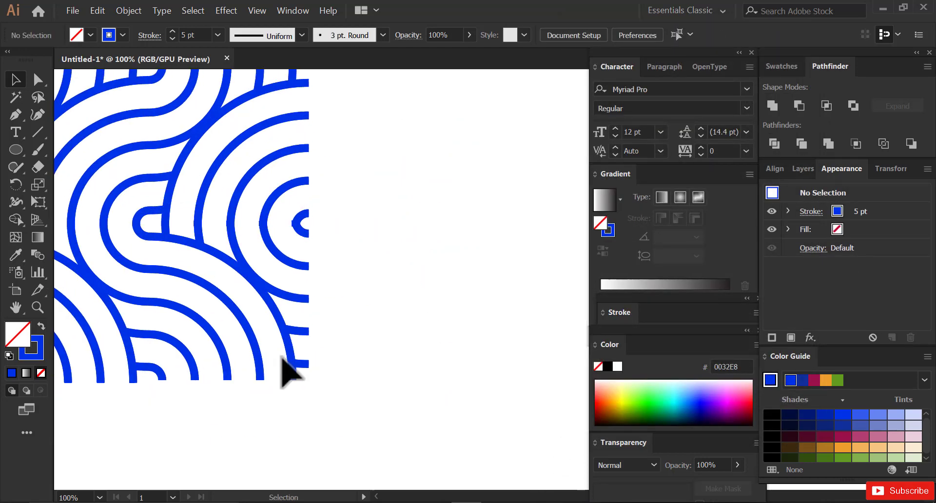
Step: Start a Transform effect on the grouped four-part tile with Reflect X on and a horizontal move of 160 px
key("ctrl+minus")
key("ctrl+minus")
left_click_drag(471, 305, 421, 301)
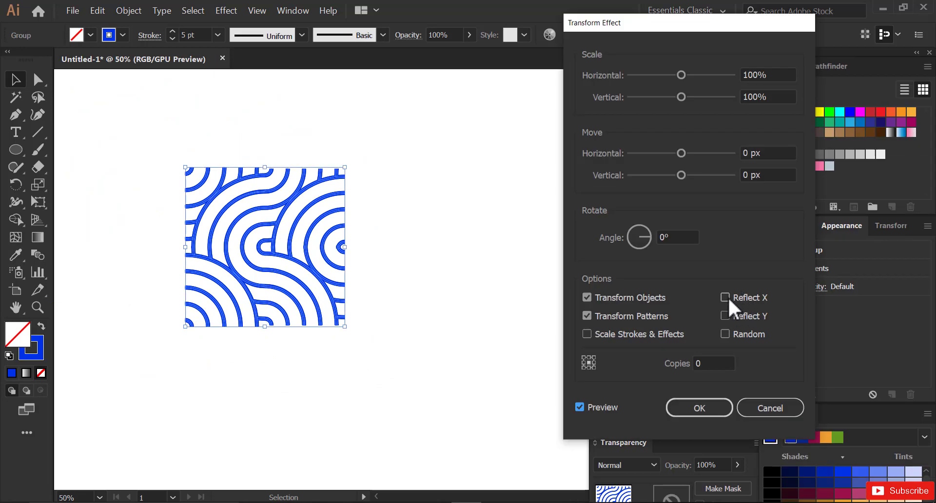
left_click(726, 297)
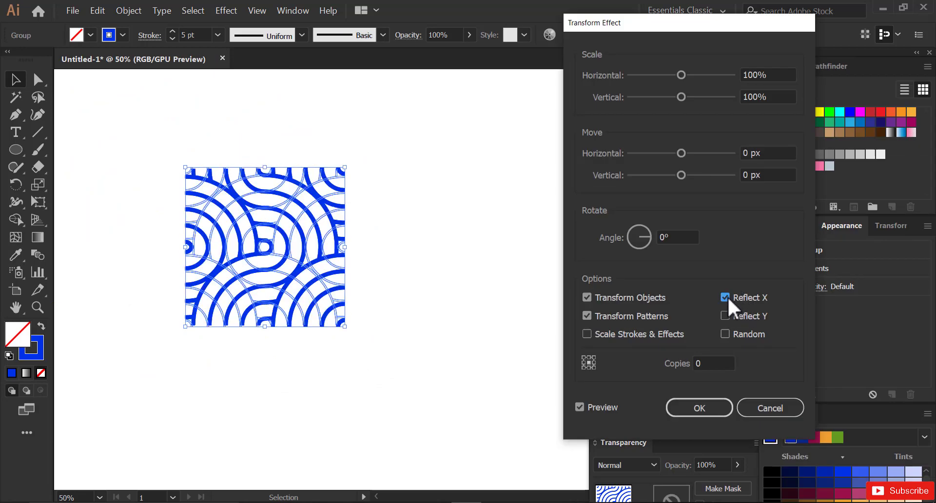
left_click_drag(716, 153, 648, 149)
type("160")
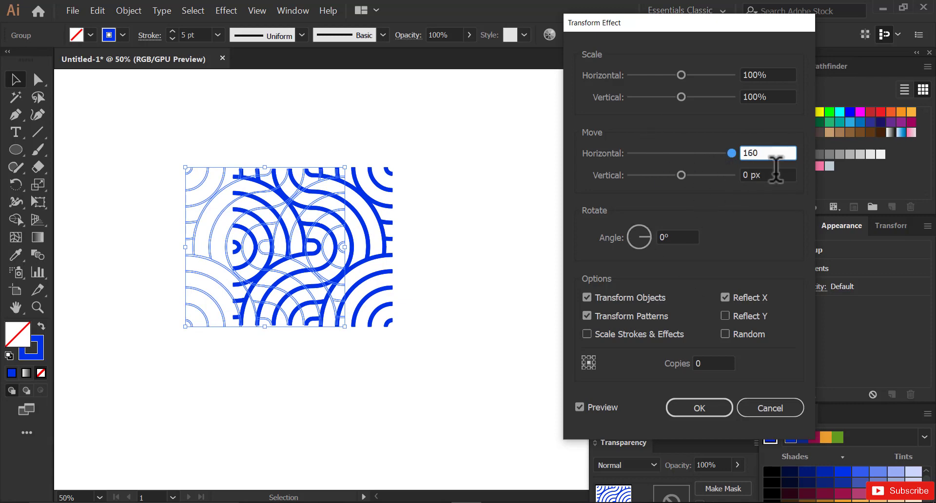
key("Tab")
Step: Try larger horizontal moves of 260 and 320 px for the reflected tile
left_click_drag(785, 153, 678, 153)
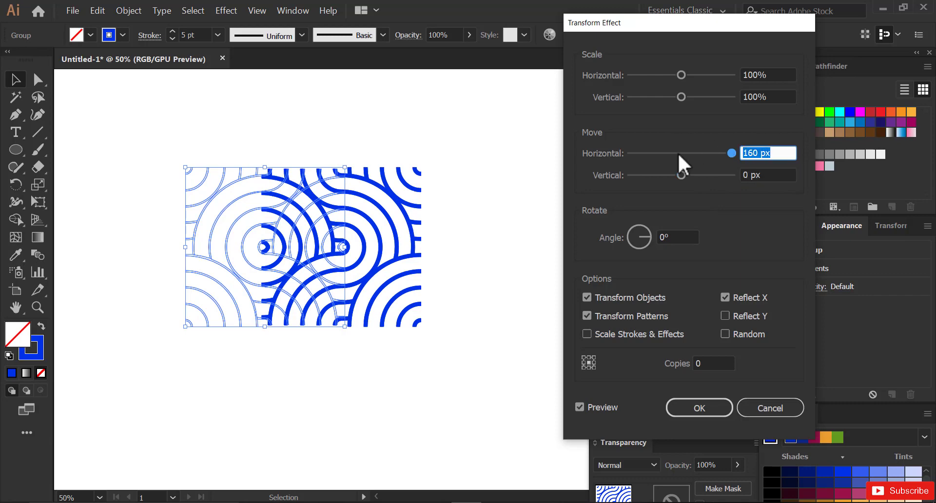
type("260")
left_click(774, 174)
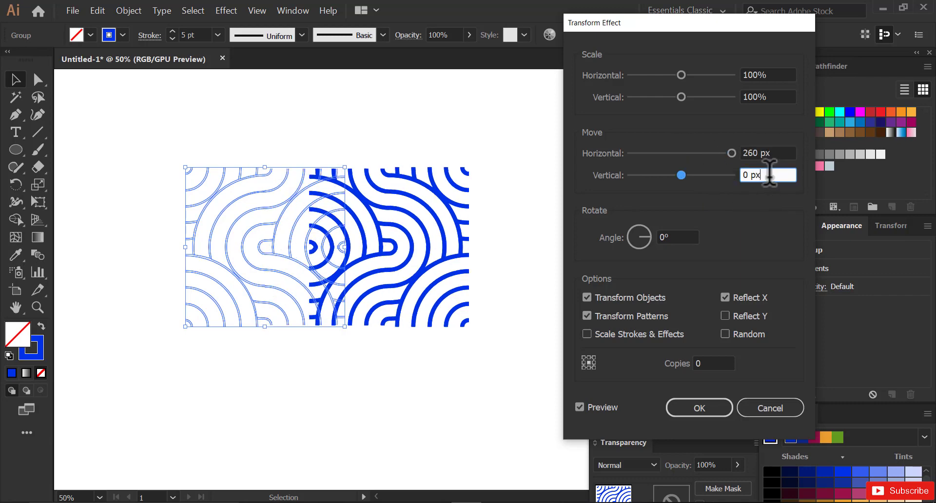
left_click_drag(763, 150, 703, 142)
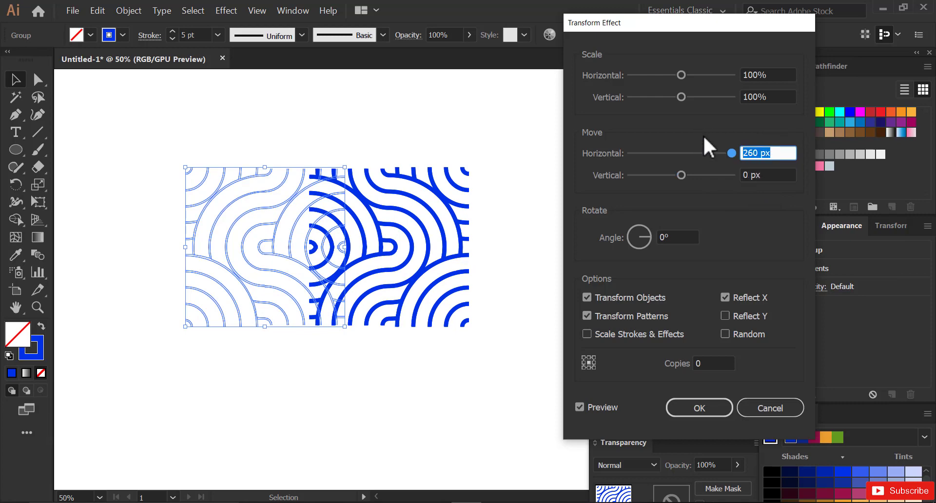
type("320")
key("Tab")
Step: Set the horizontal move to 335 px with 5 copies, apply the Transform effect and deselect the artwork
left_click_drag(775, 153, 705, 152)
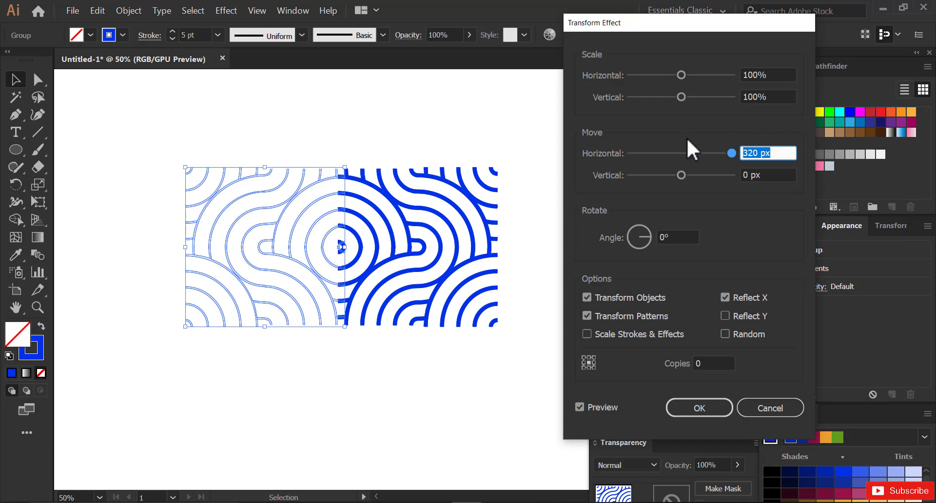
type("335")
left_click(780, 175)
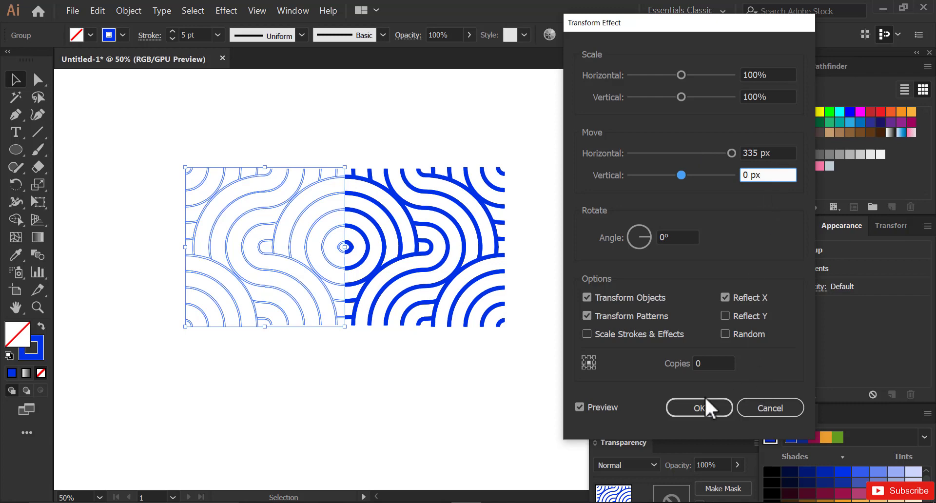
double_click(695, 363)
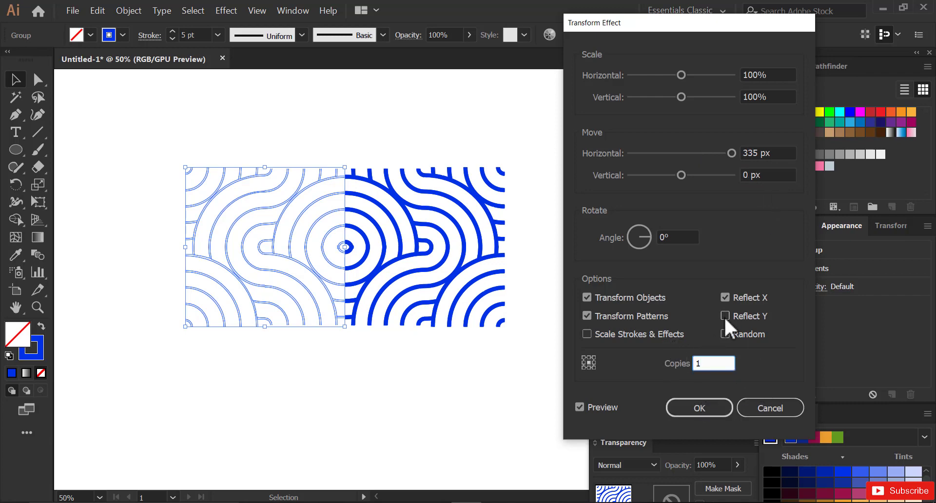
type("5")
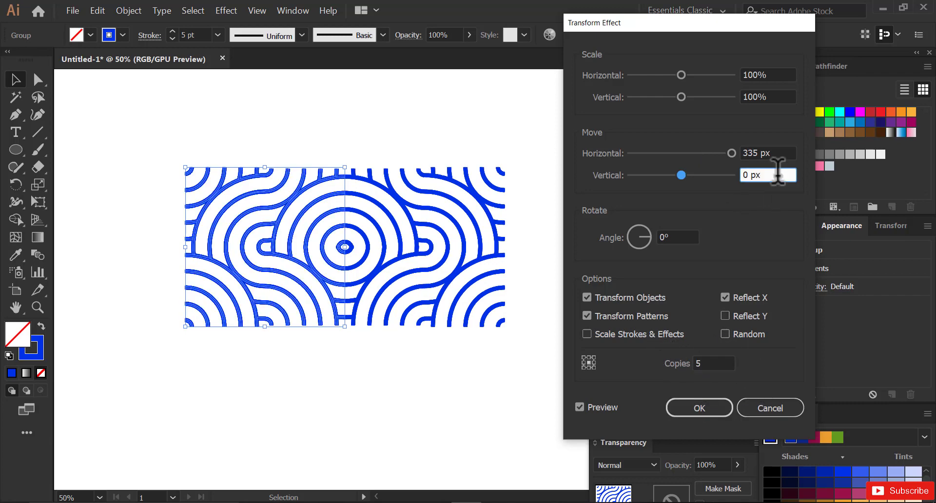
left_click(700, 408)
left_click(316, 433)
left_click_drag(406, 341, 368, 364)
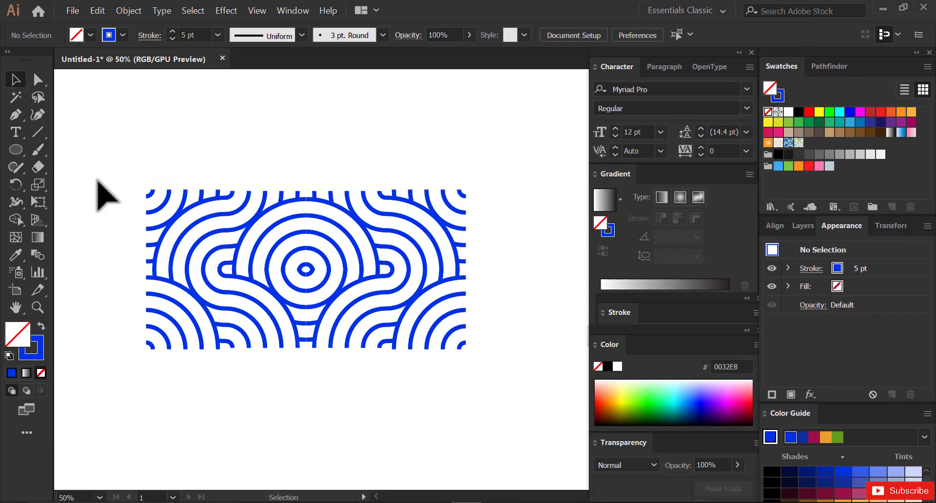
Step: Duplicate the mirrored artwork directly below itself and move the copy up to close the gap between them
left_click_drag(95, 177, 517, 403)
left_click_drag(242, 235, 242, 396)
left_click(475, 377)
left_click_drag(390, 396, 368, 305)
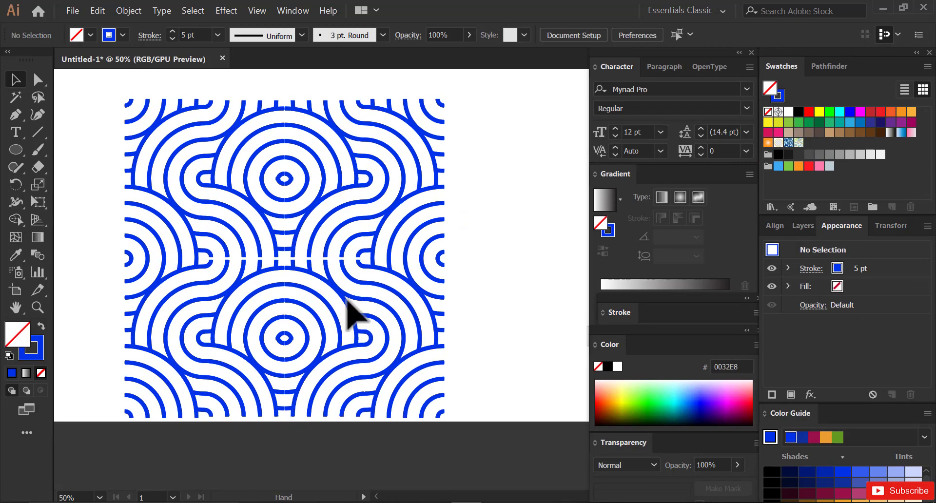
left_click(298, 283)
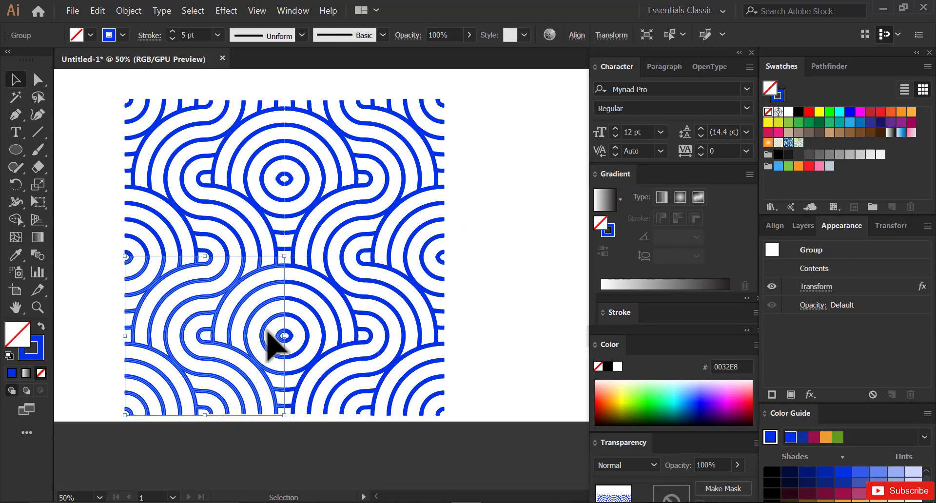
left_click(506, 344)
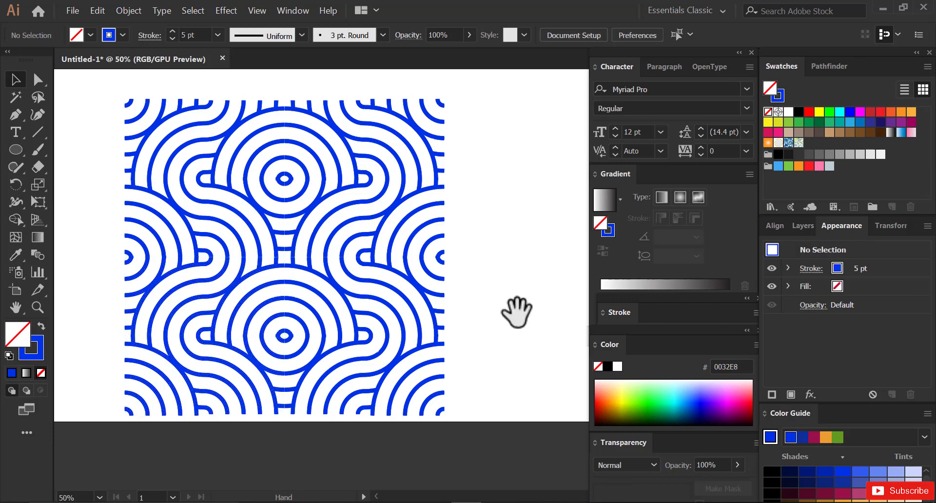
Step: Expand the appearance of both stacked pieces and group them into one tile
left_click_drag(516, 311, 497, 339)
key("ctrl+minus")
key("ctrl+minus")
left_click_drag(271, 183, 568, 447)
left_click(128, 10)
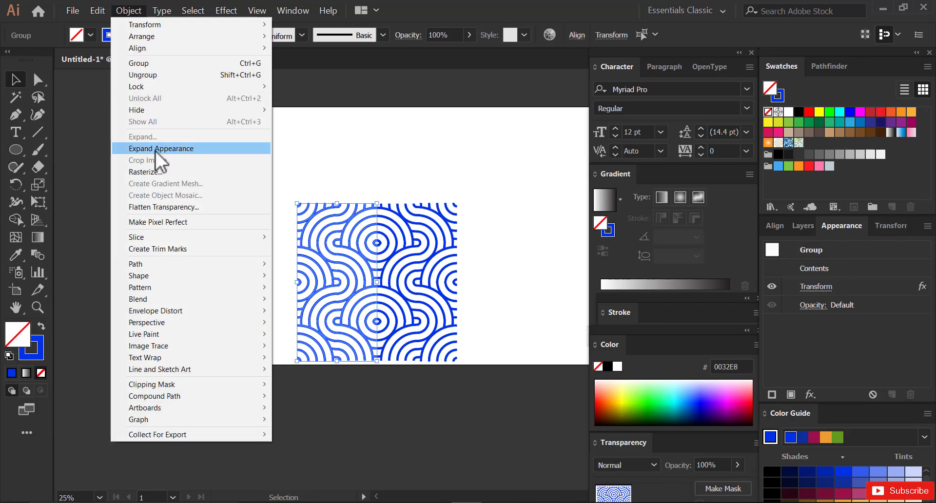
left_click(188, 150)
right_click(358, 248)
left_click(393, 341)
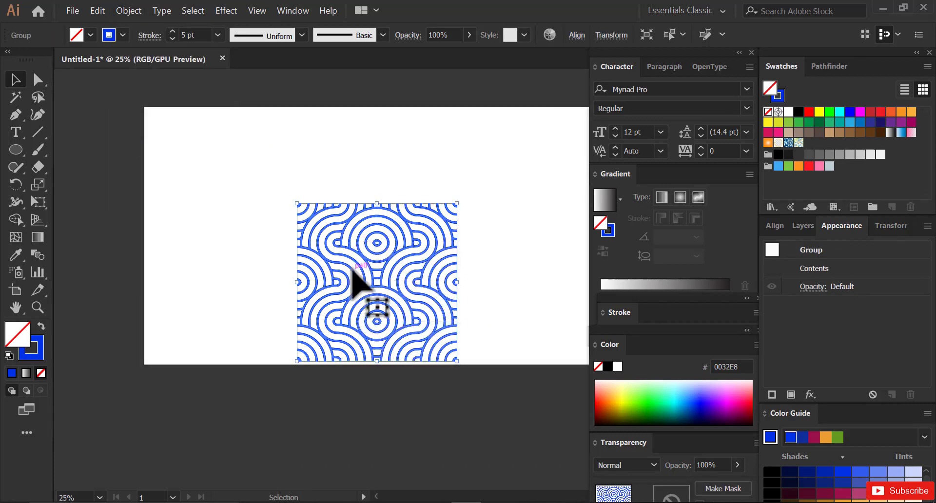
Step: Fit the grouped tile at a smaller size into the artboard's upper-left corner and place a copy against its right edge
left_click_drag(321, 221, 171, 126)
left_click_drag(305, 266, 382, 194)
left_click(359, 240)
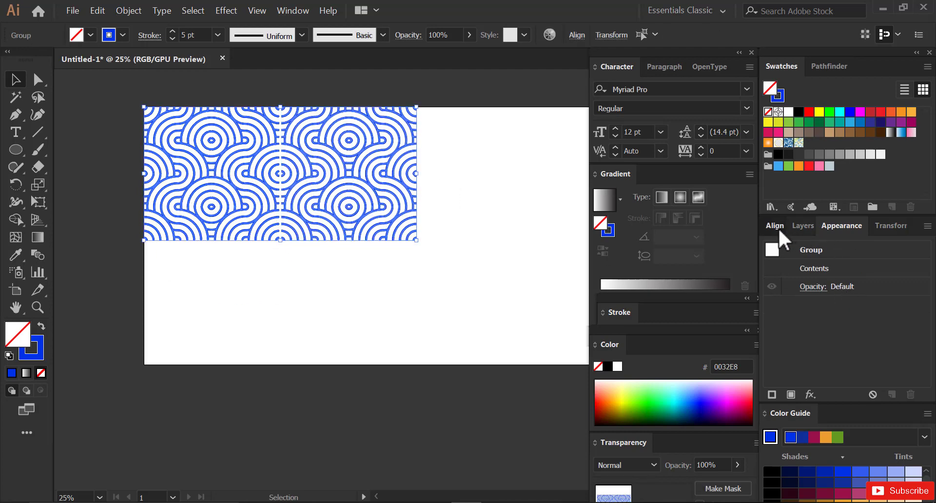
Step: Align both tiles by their vertical centers to the artboard, then switch the alignment reference to the selection
left_click(779, 229)
left_click(896, 264)
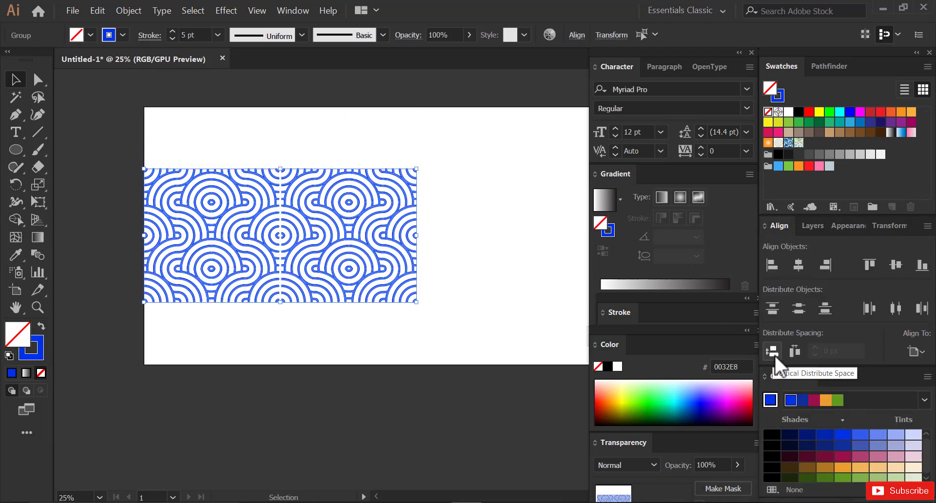
left_click(915, 352)
left_click(897, 369)
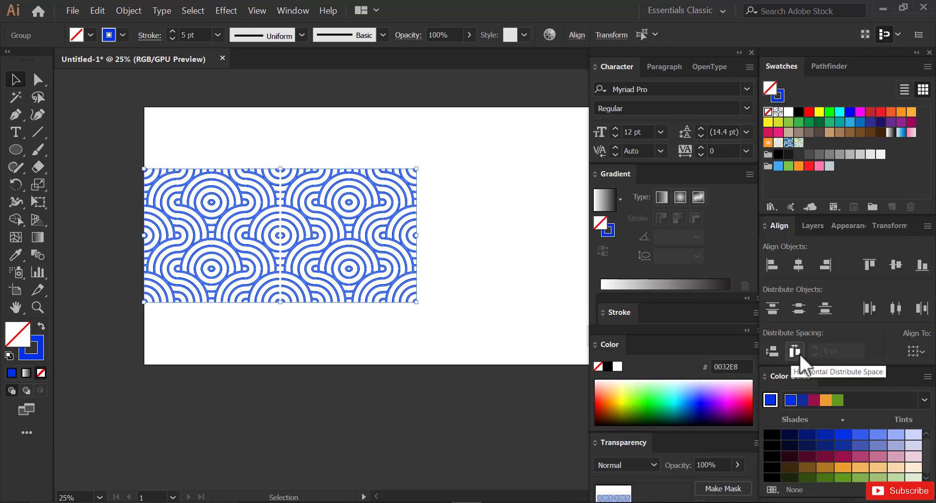
Step: Shift the second tile left to close the seam with the first tile, then deselect it
left_click(470, 350)
left_click_drag(386, 291, 393, 307)
left_click(454, 347)
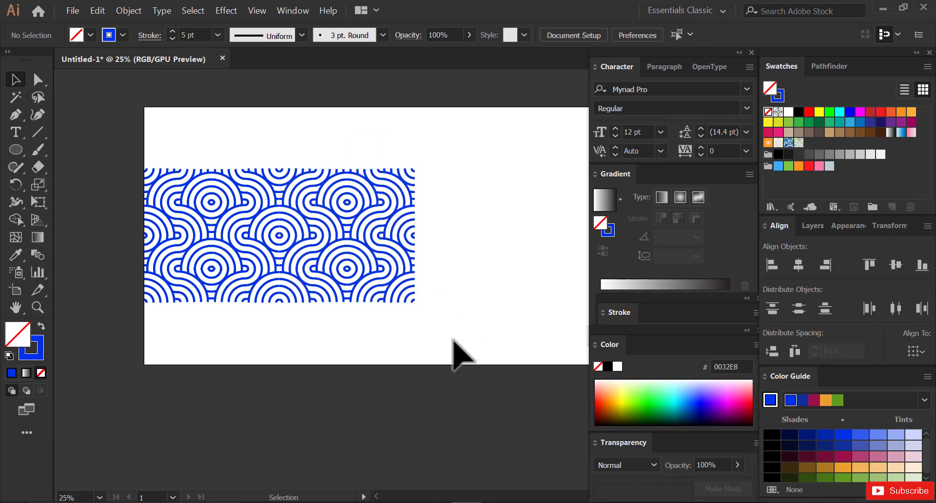
left_click(347, 185)
key("Left")
left_click(507, 275)
Step: Move both tiles together up to the artboard's upper edge
left_click_drag(497, 323, 184, 166)
key("shift+Up")
key("shift+Up")
key("shift+Up")
key("shift+Up")
key("shift+Up")
key("shift+Up")
key("shift+Up")
key("shift+Up")
key("shift+Up")
key("shift+Up")
key("shift+Up")
key("shift+Up")
key("shift+Up")
key("shift+Up")
key("shift+Up")
key("shift+Up")
key("shift+Up")
key("shift+Up")
key("shift+Up")
key("shift+Up")
key("shift+Up")
key("shift+Up")
key("shift+Up")
key("shift+Up")
key("shift+Up")
key("shift+Up")
key("shift+Up")
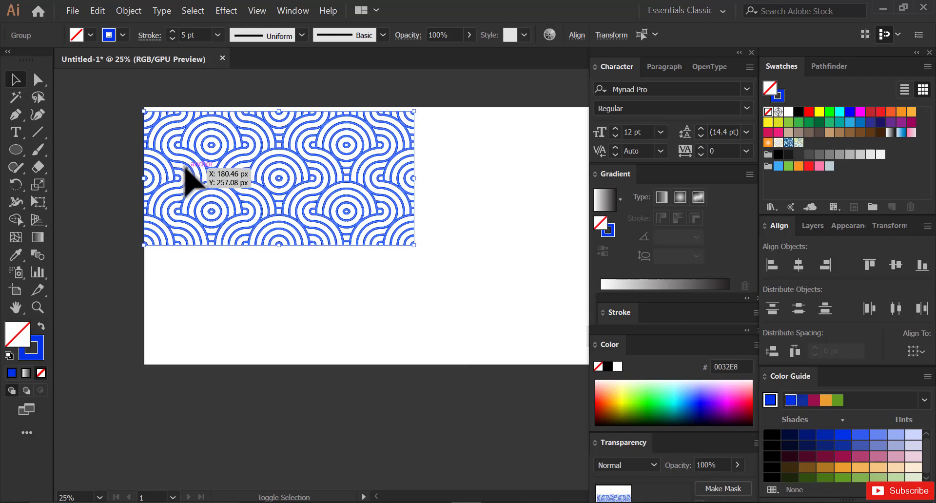
key("space")
left_click_drag(486, 185, 423, 187)
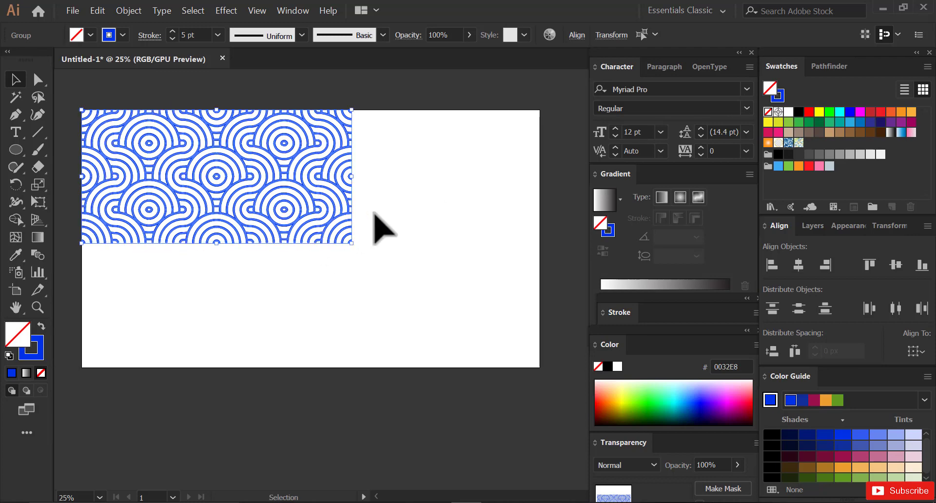
Step: Duplicate the row of two tiles directly below itself
left_click(460, 245)
left_click(219, 177)
key("space")
left_click_drag(217, 176, 314, 314)
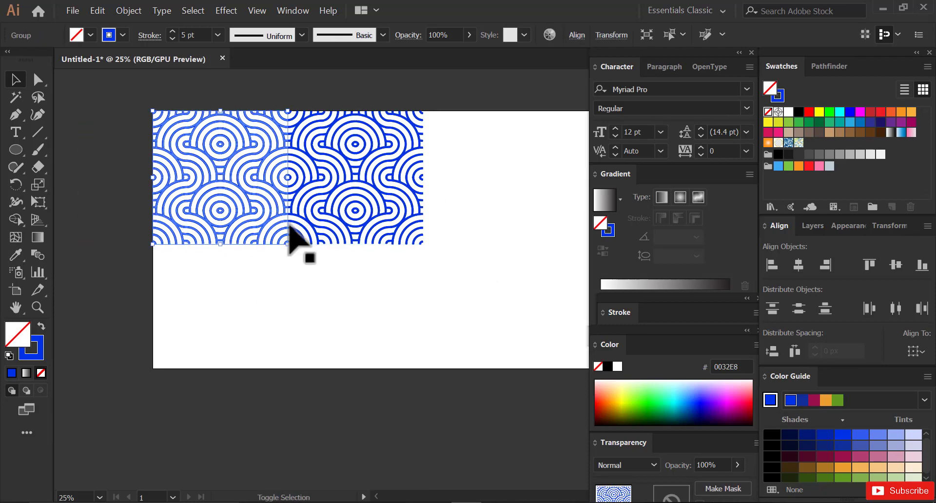
left_click_drag(298, 138, 299, 269)
left_click(510, 238)
Step: Nudge the lower row of tiles up until it meets the upper row, then deselect it
left_click_drag(472, 422, 138, 302)
key("Up")
left_click(501, 282)
left_click_drag(486, 398, 126, 315)
key("Up")
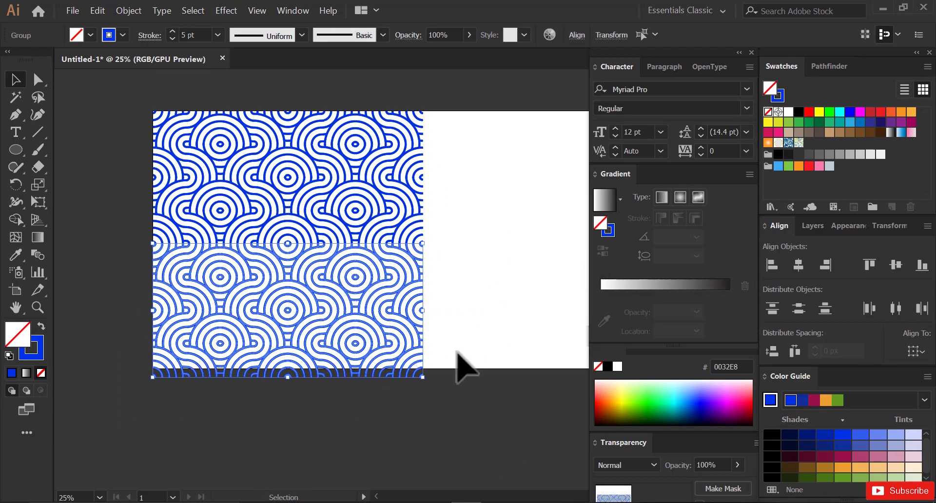
left_click(460, 348)
left_click_drag(464, 398, 91, 294)
key("Up")
left_click(443, 277)
Step: Duplicate the whole four-tile block against its right edge so the pattern covers the rest of the artboard
left_click(227, 142)
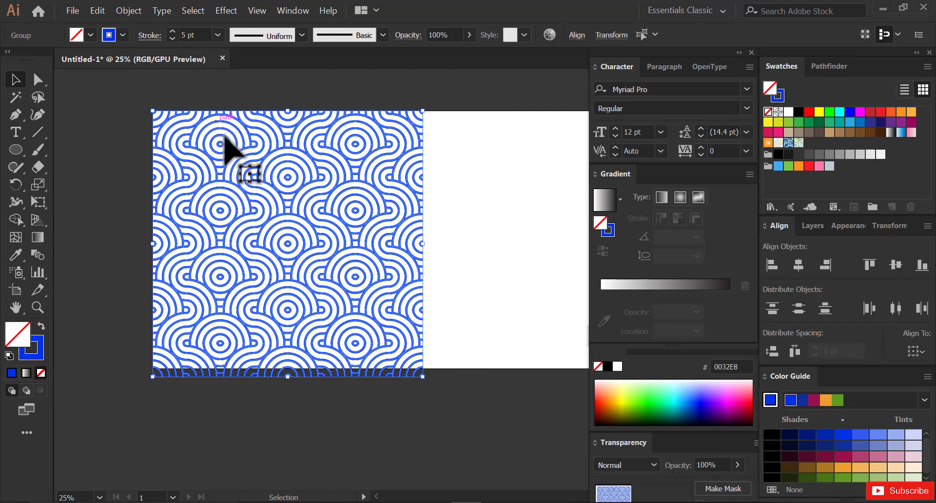
scroll(271, 198, "right", 3)
left_click_drag(211, 179, 481, 167)
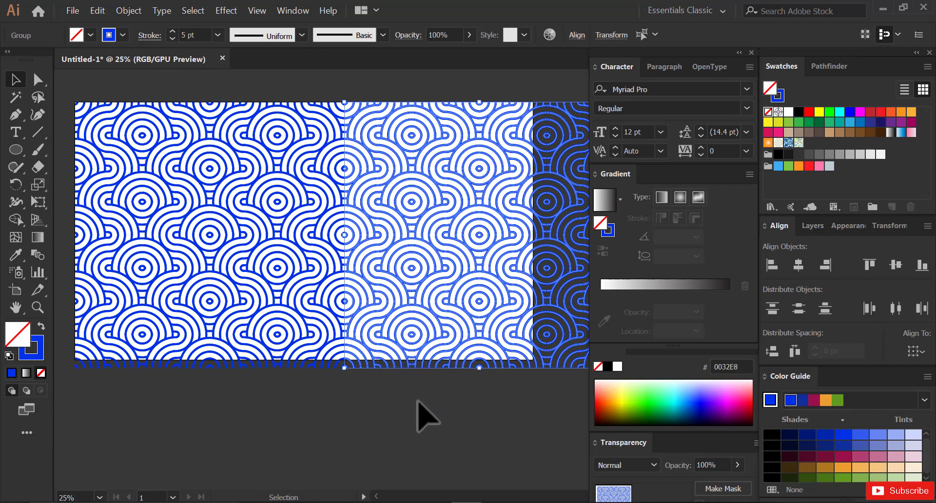
left_click(484, 431)
Step: Group all the pattern pieces into one object
mouse_move(432, 312)
left_mouse_down()
mouse_move(372, 305)
mouse_move(425, 299)
left_mouse_up()
key("ctrl+minus")
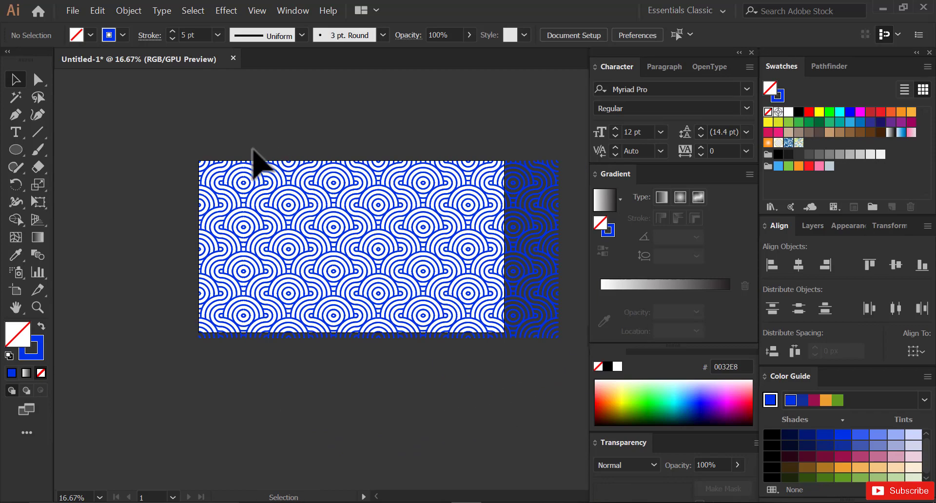
right_click(423, 267)
left_click(454, 356)
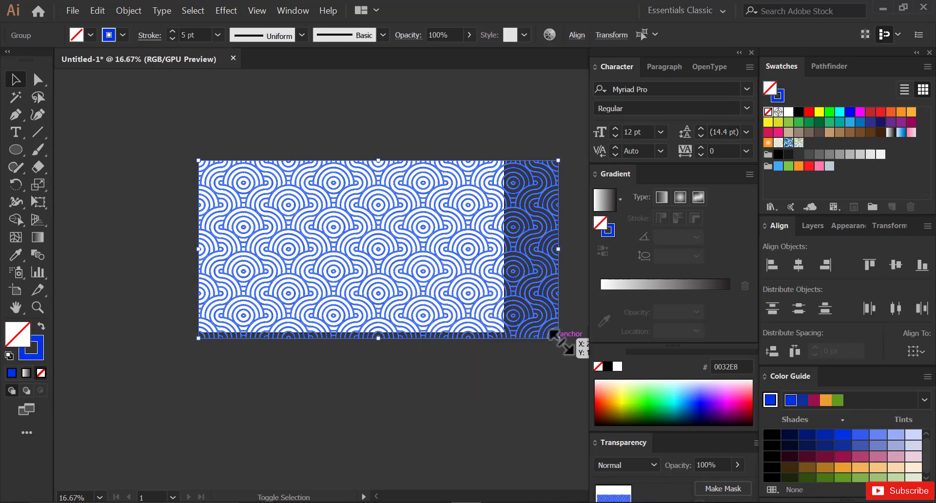
Step: Scale the grouped pattern down to the artboard's height and set alignment relative to the artboard
left_click(913, 351)
left_click(884, 401)
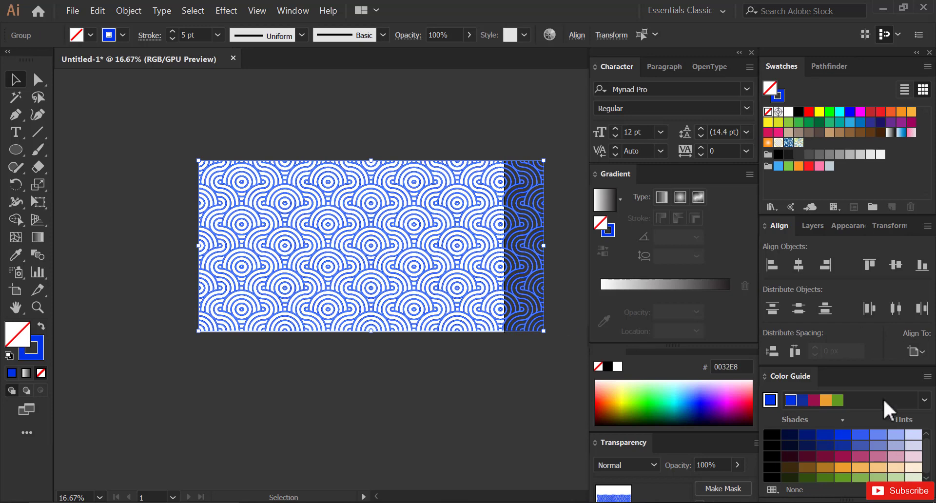
left_click(794, 264)
key("ctrl+z")
left_click(440, 397)
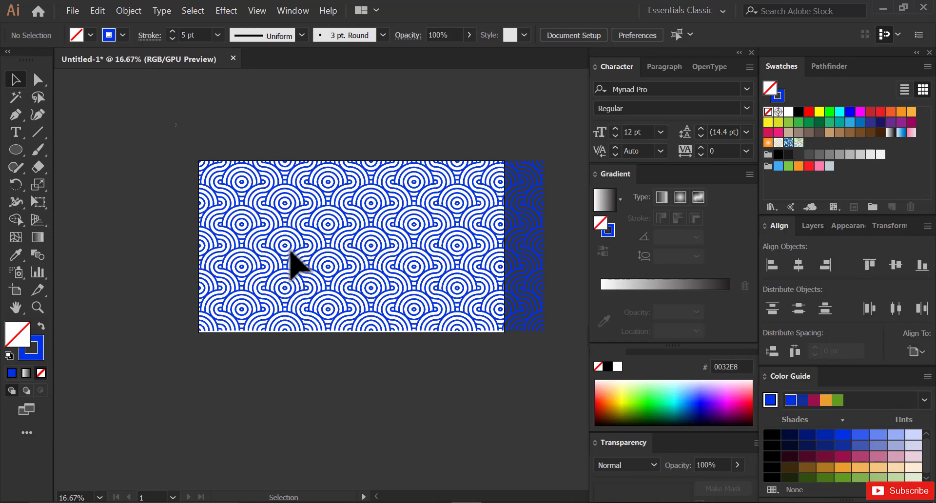
Step: Group all the pattern artwork, center it horizontally on the artboard and deselect it
left_click_drag(569, 422, 402, 292)
right_click(402, 292)
left_click(415, 371)
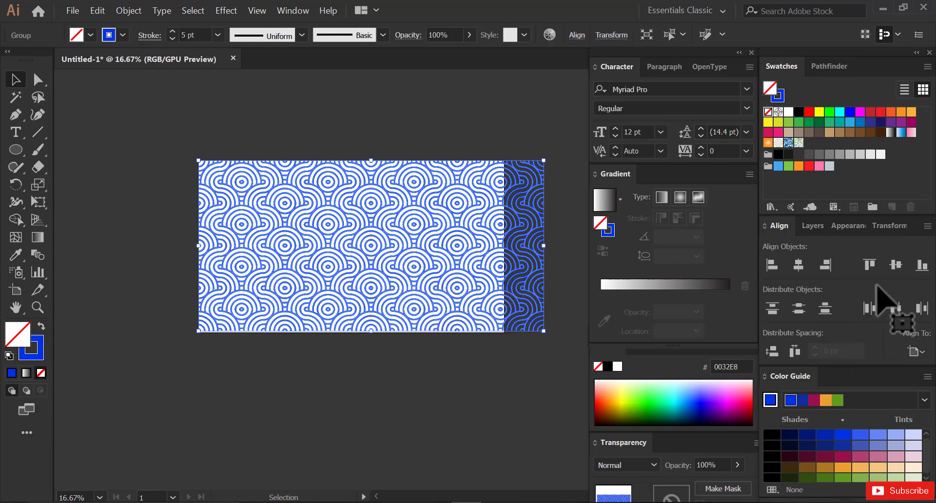
left_click(800, 268)
left_click(489, 373)
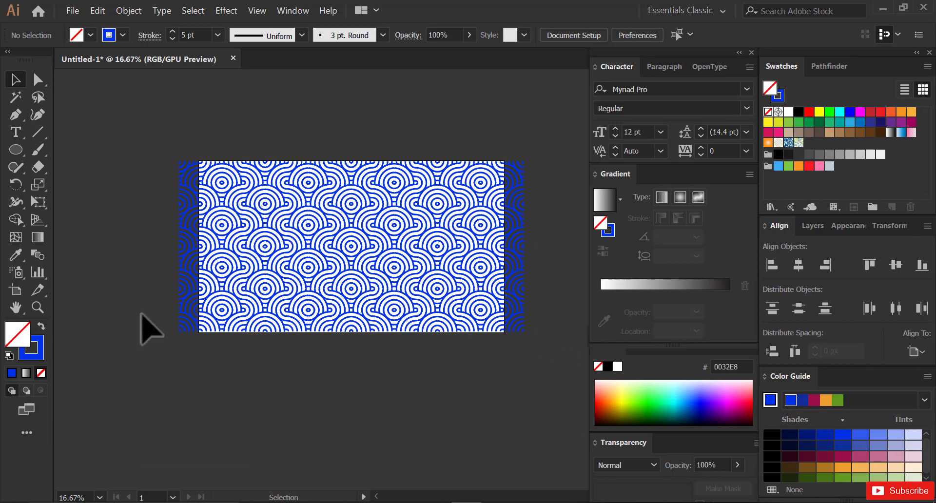
Step: Create a 1920 x 1080 px rectangle and center it vertically and horizontally on the artboard
left_click(12, 155)
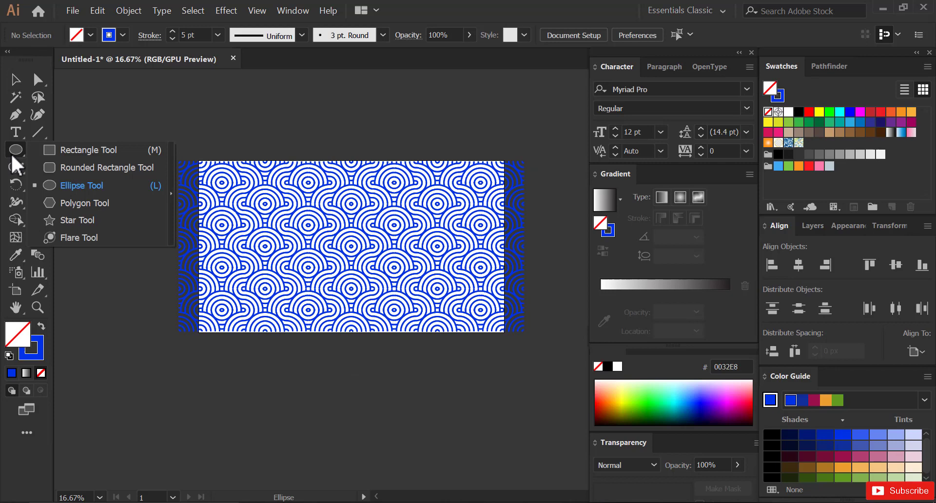
left_click(79, 149)
left_click(78, 146)
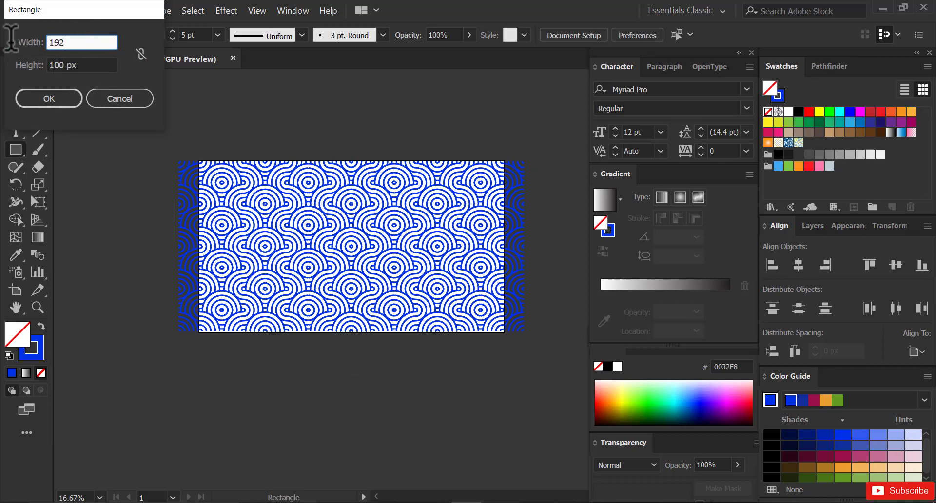
type("1920")
key("Tab")
type("1")
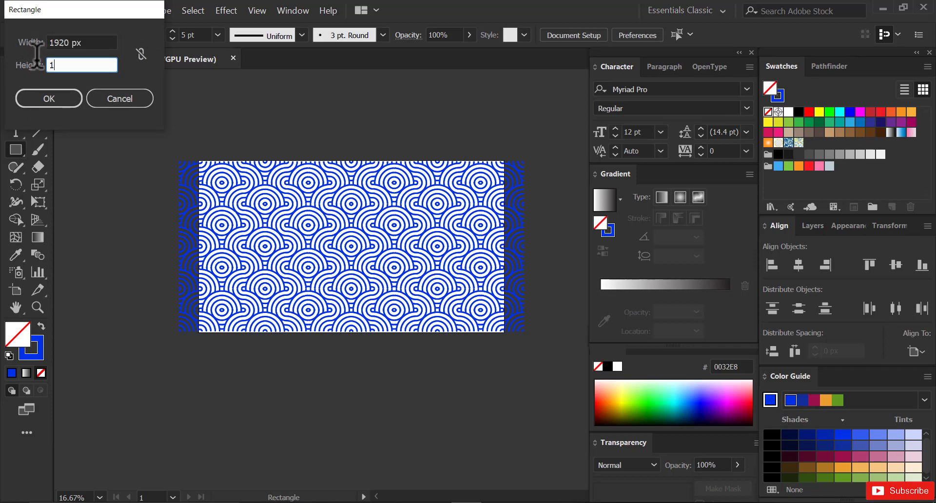
type("080")
left_click(40, 105)
left_click(16, 78)
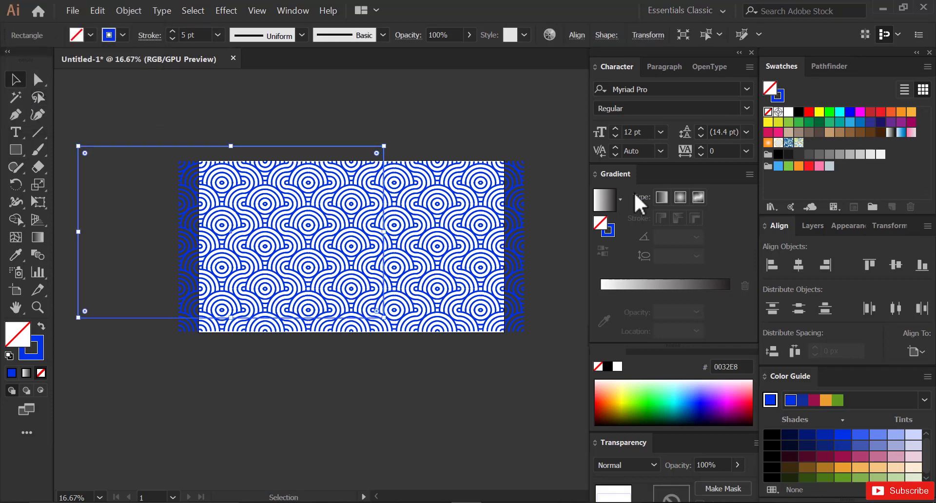
left_click(895, 264)
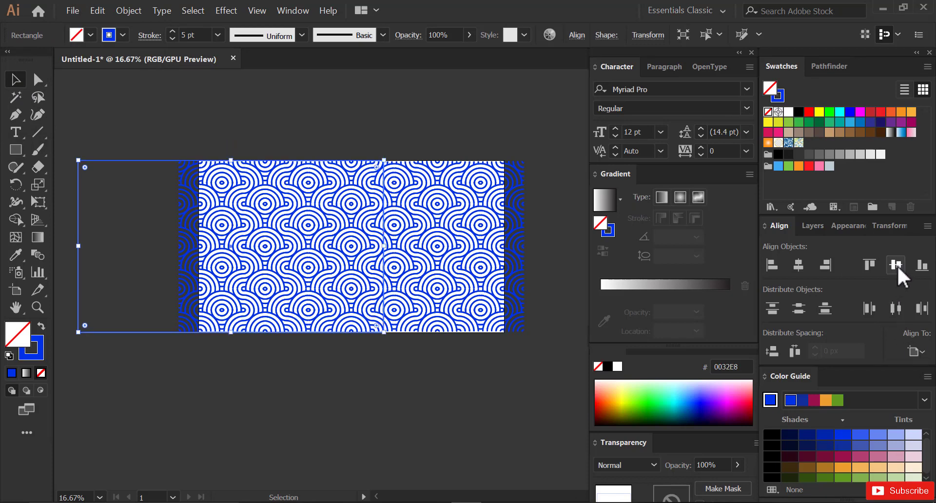
left_click(798, 264)
Step: Make a clipping mask from the rectangle and the pattern so the pattern is trimmed to the artboard
left_click_drag(443, 386, 359, 275)
right_click(357, 265)
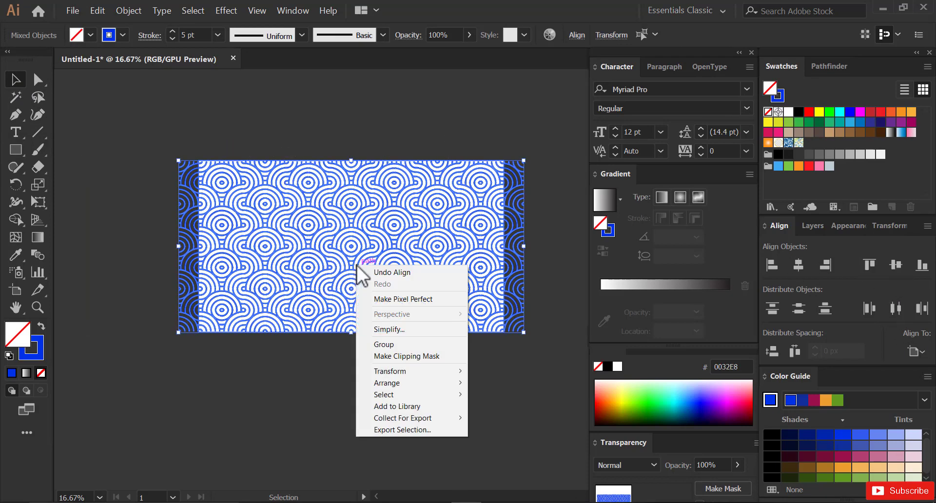
left_click(410, 358)
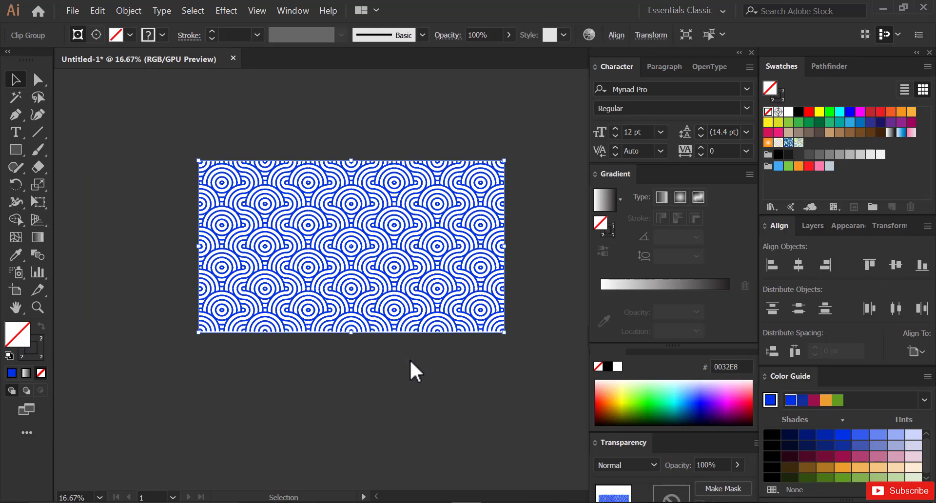
Step: Deselect the clipped artwork and examine the pattern up close and across the whole artboard
key("ctrl+0")
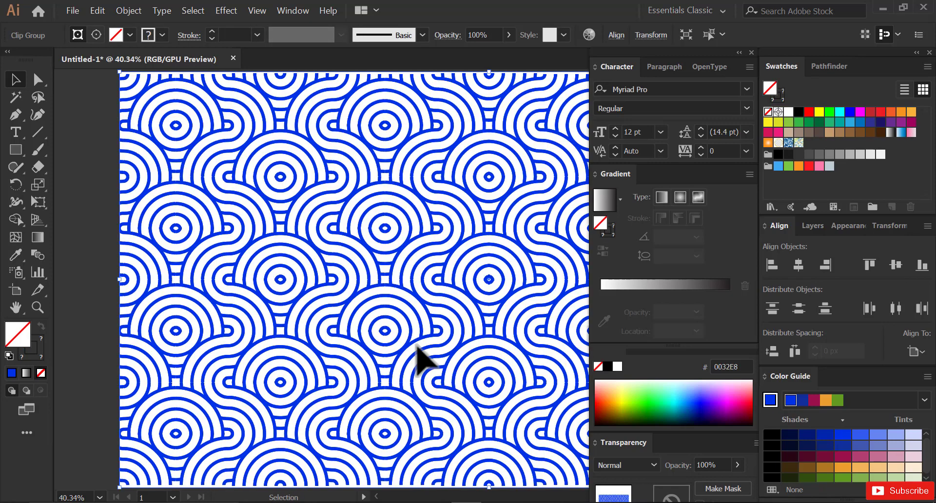
key("ctrl+shift+a")
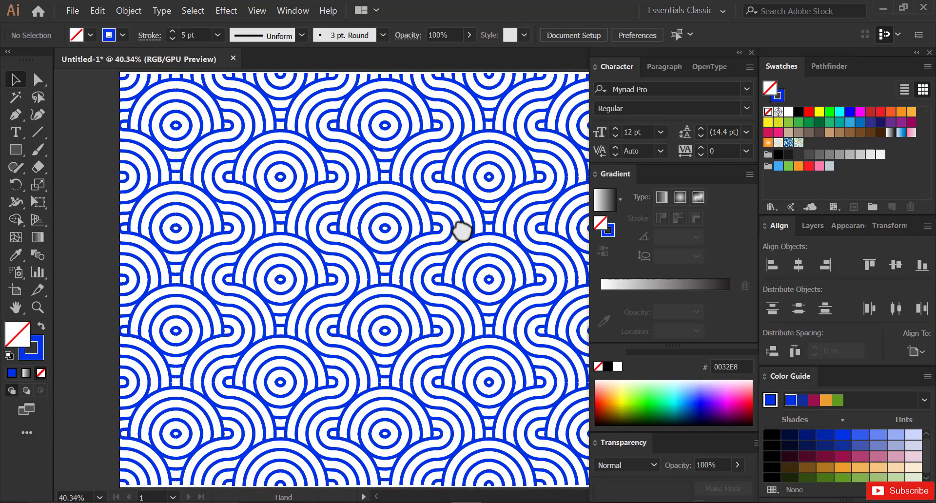
left_click_drag(424, 181, 215, 232)
left_click_drag(335, 307, 273, 212)
mouse_move(325, 290)
left_mouse_down()
mouse_move(210, 290)
mouse_move(304, 271)
left_mouse_up()
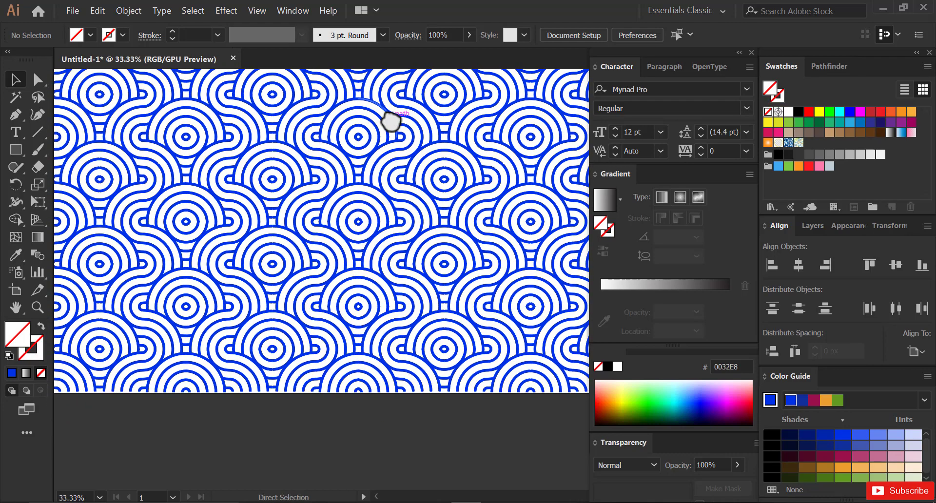
key("ctrl+minus")
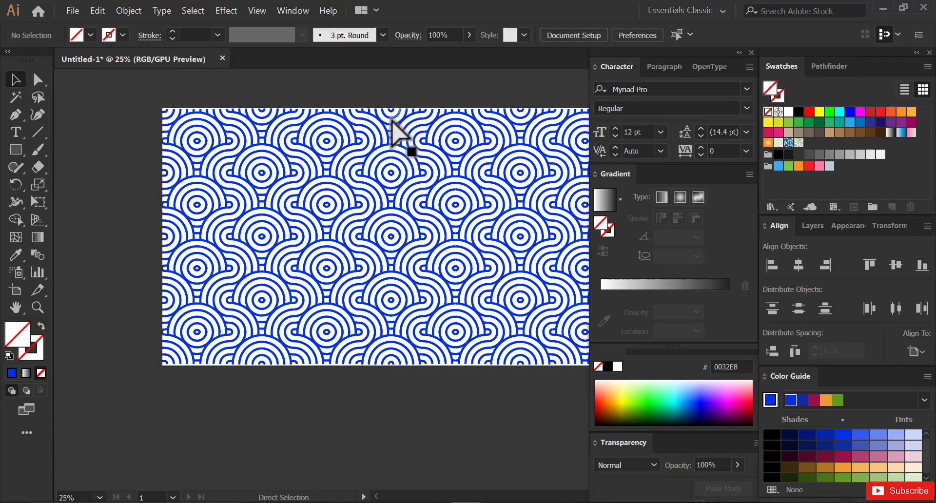
key("ctrl+minus")
left_click_drag(417, 150, 238, 128)
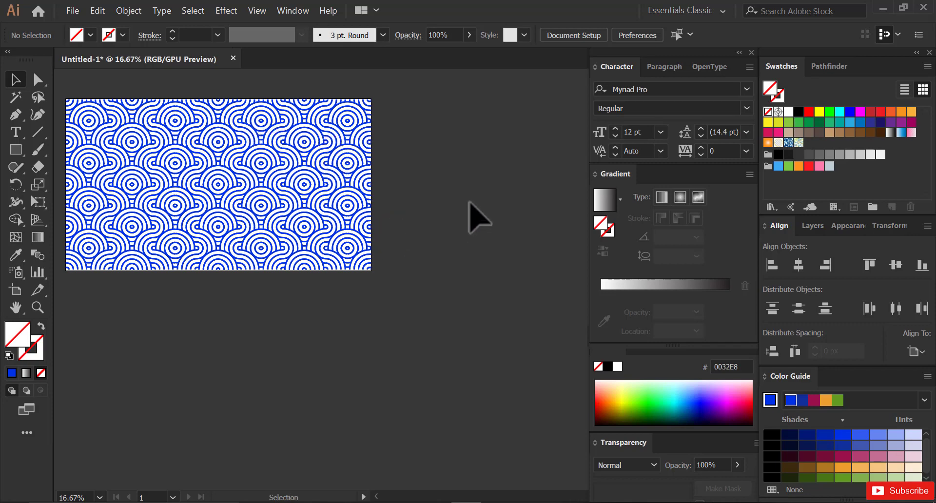